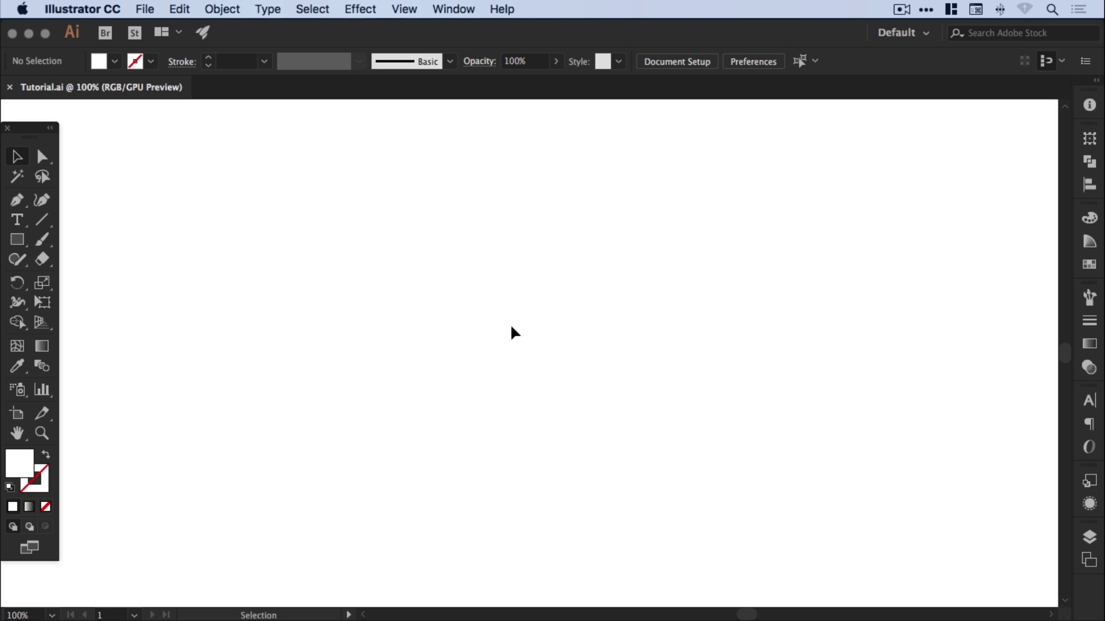
Draw a small square on the Tutorial.ai artboard with the Rectangle tool
key("a")
key("super+0")
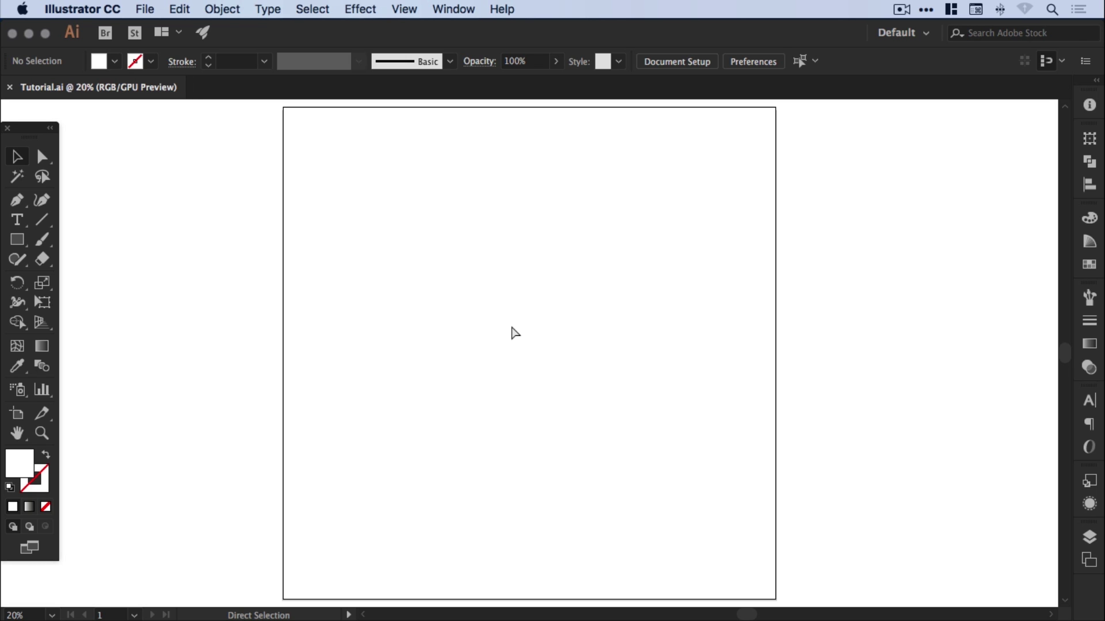
key("v")
key("super+1")
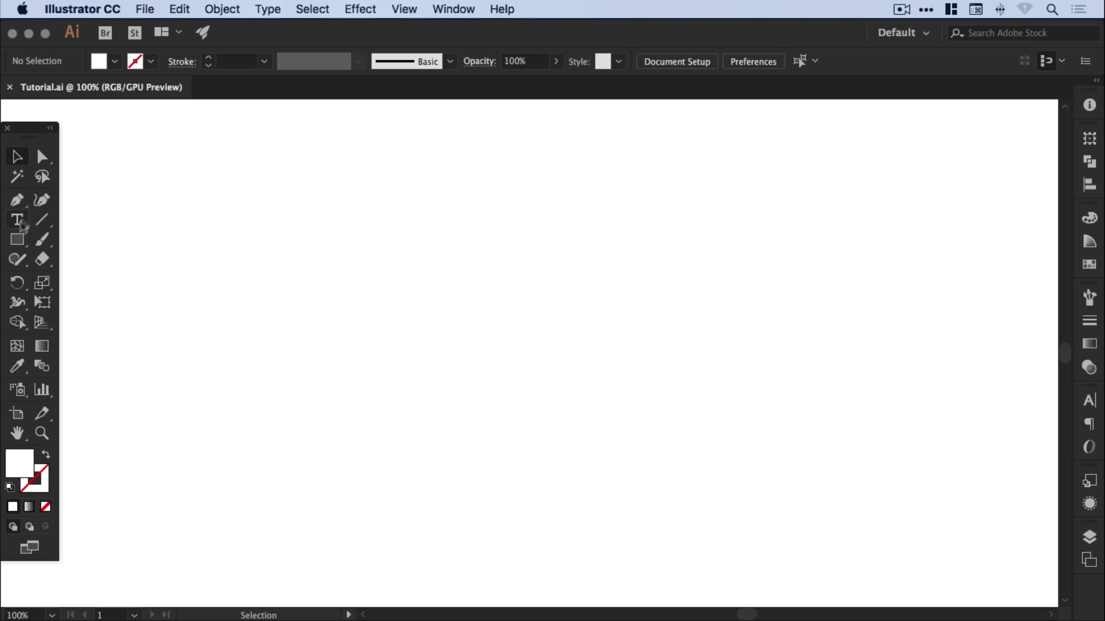
left_click_drag(17, 239, 56, 242)
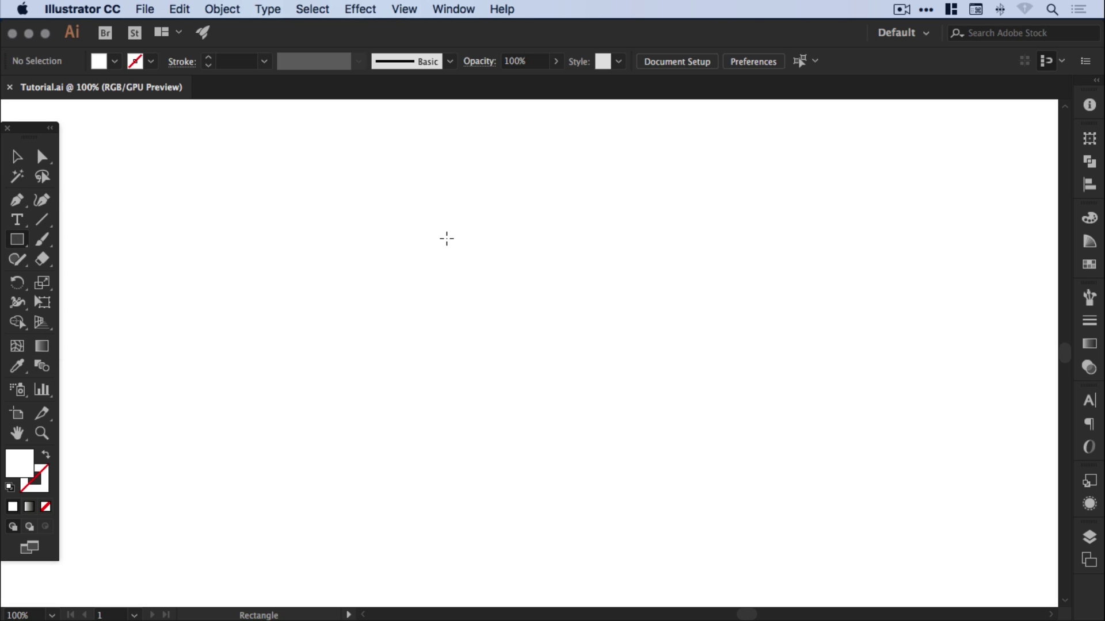
mouse_move(447, 239)
left_mouse_down()
mouse_move(523, 313)
mouse_move(506, 297)
left_mouse_up()
key("v")
Fill the square with the Black swatch and make Black a Global swatch
left_click(1090, 264)
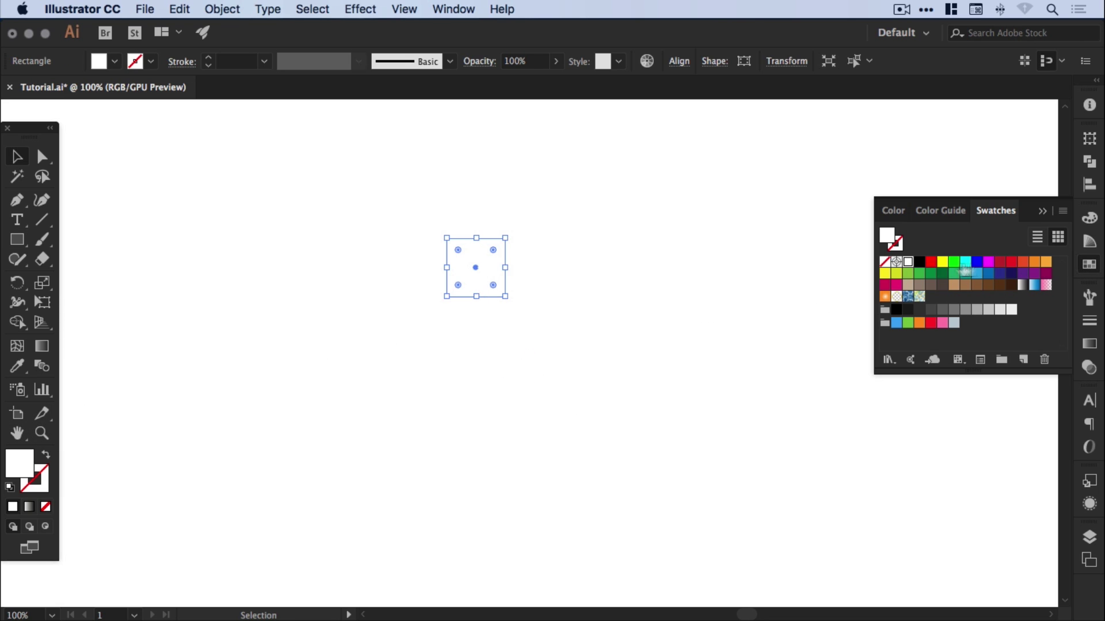
double_click(920, 266)
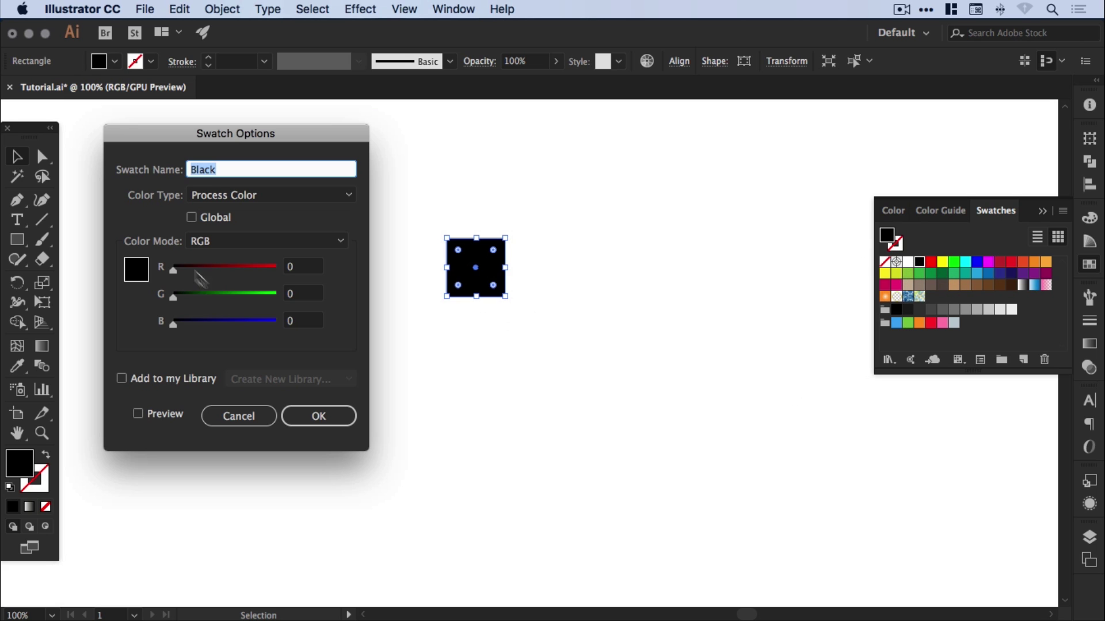
left_click(192, 218)
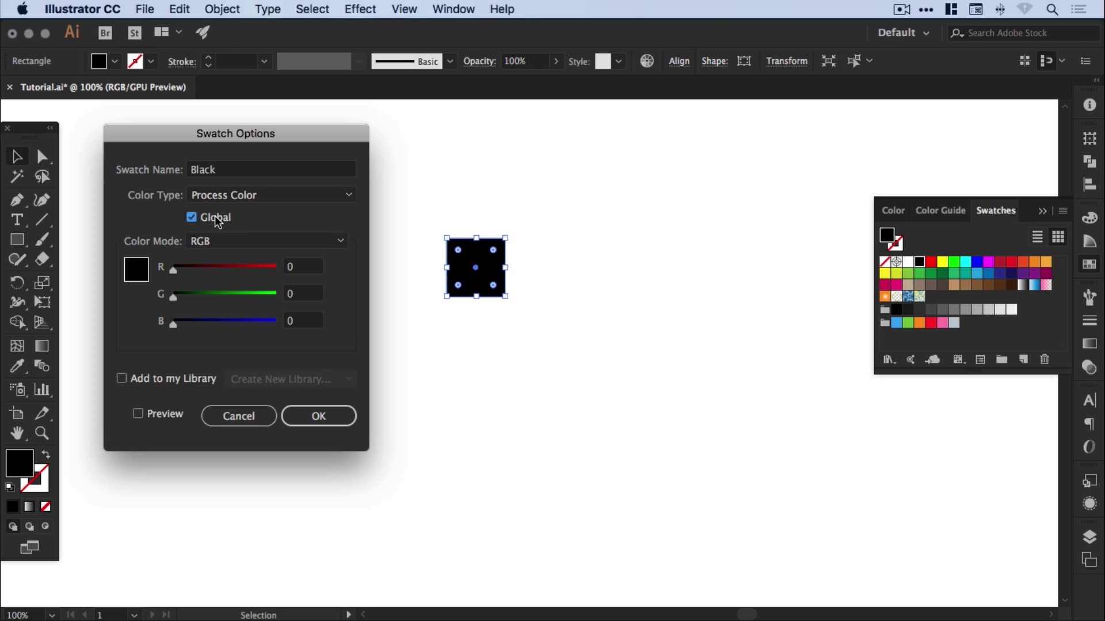
left_click(320, 416)
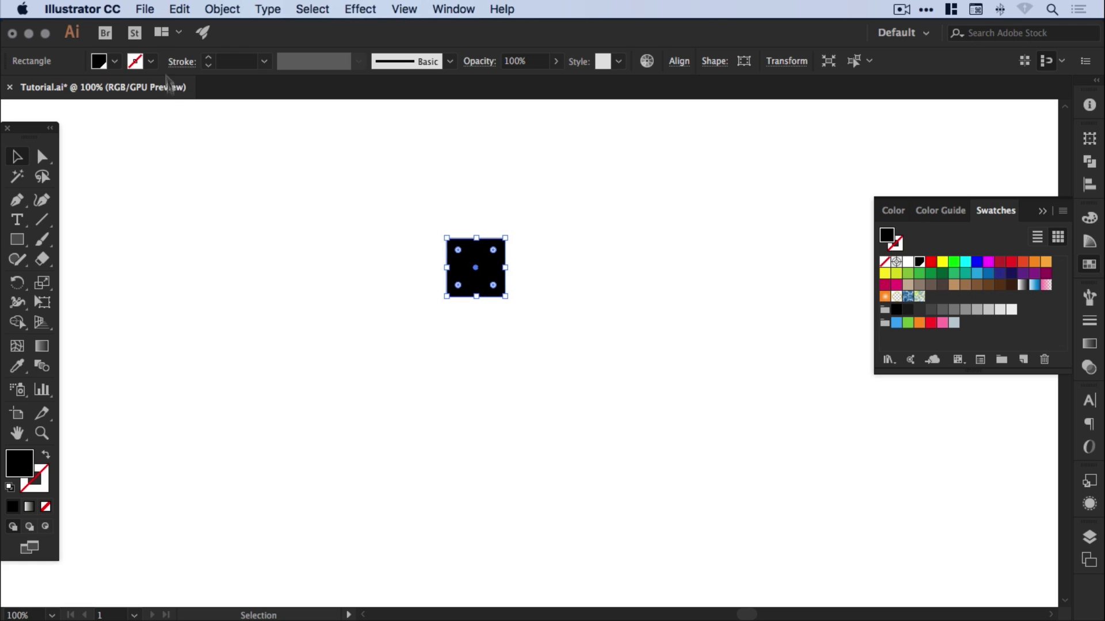
Paste a copy of the black square in place and move it directly below the original
left_click(178, 9)
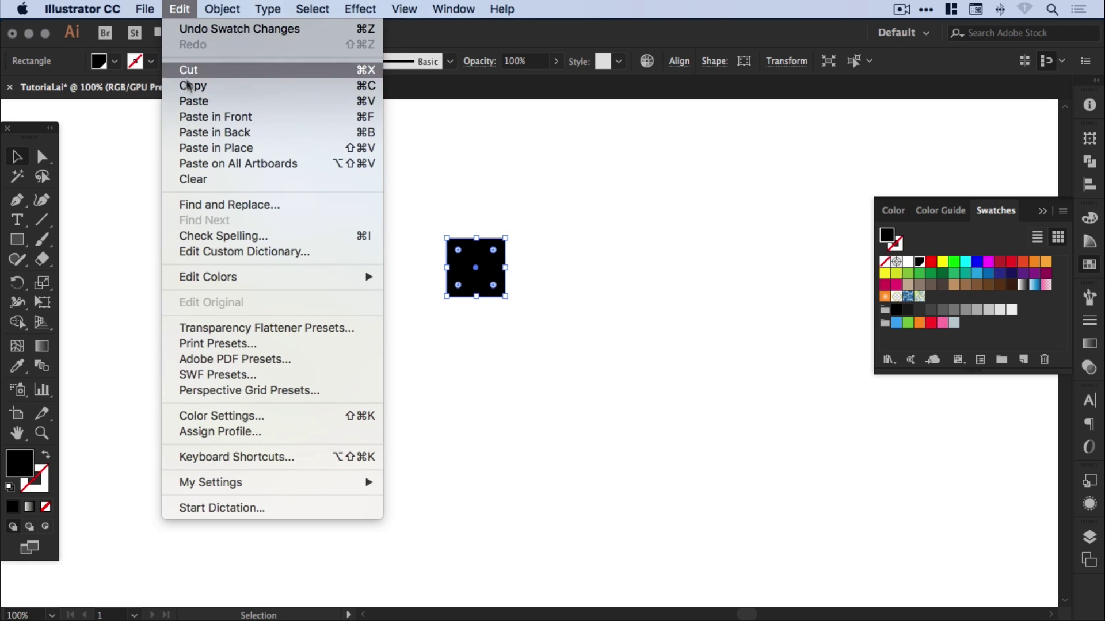
left_click(190, 148)
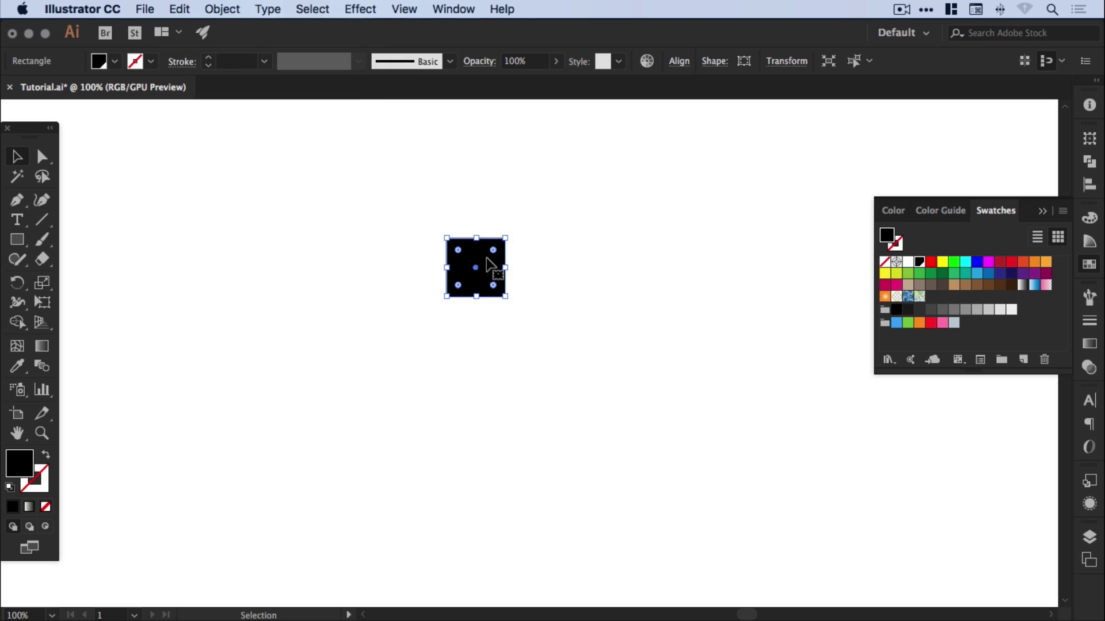
left_click_drag(475, 253, 480, 311)
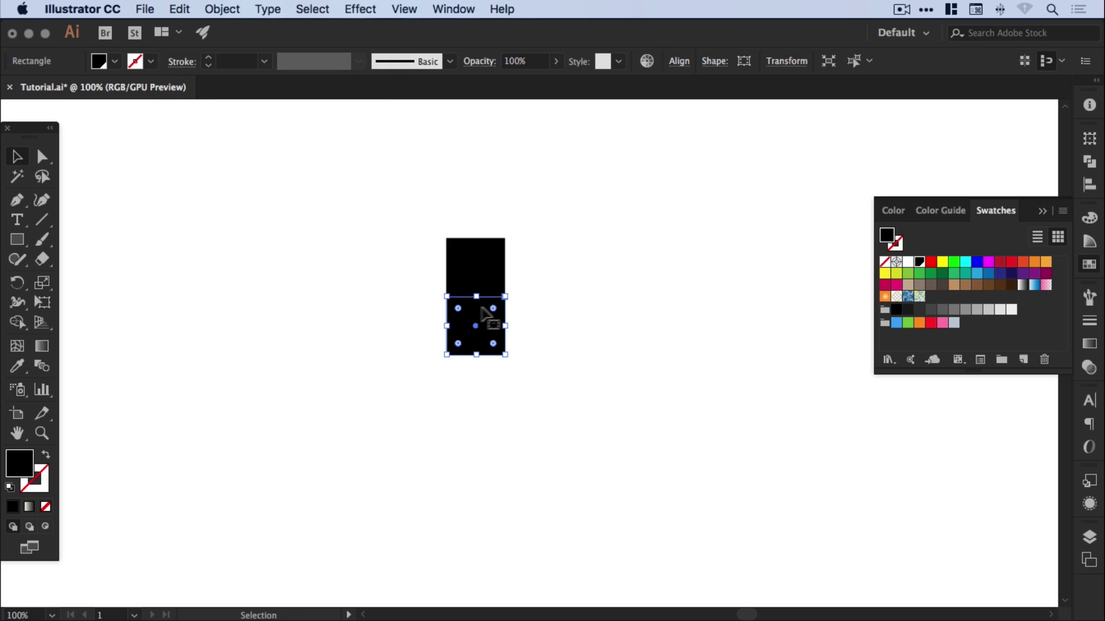
left_click(403, 8)
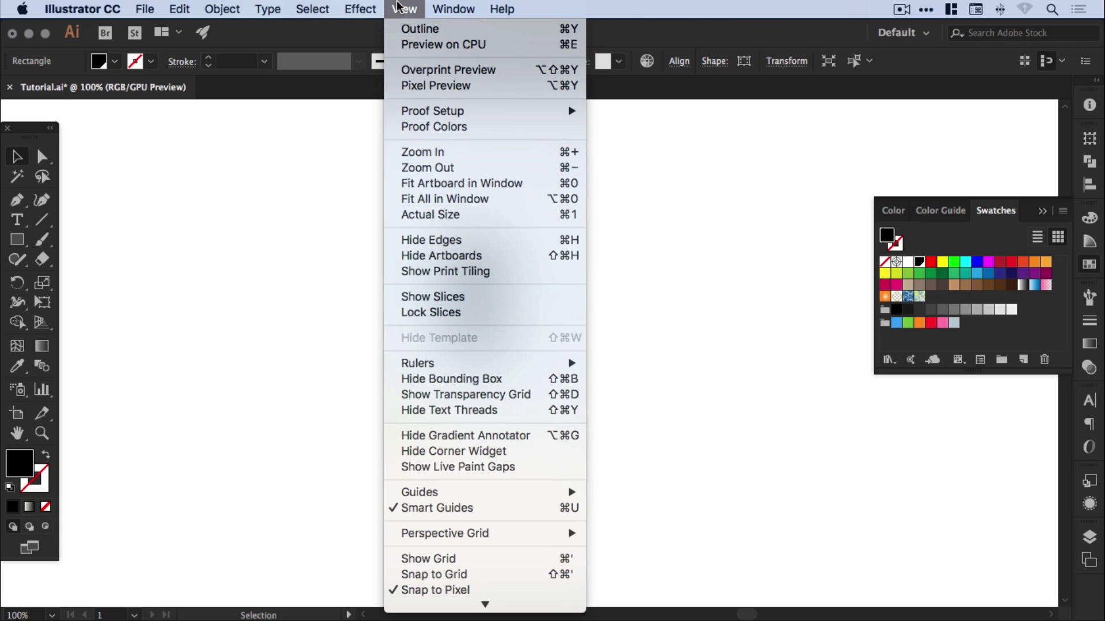
key("Escape")
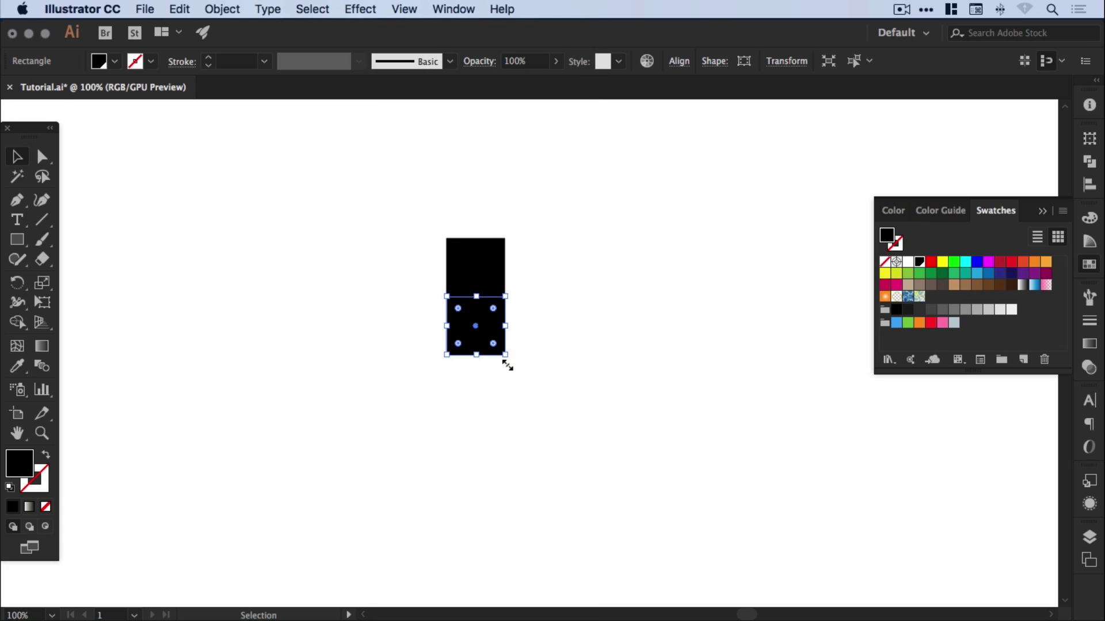
Fill the lower square with White and make the White swatch Global
double_click(907, 264)
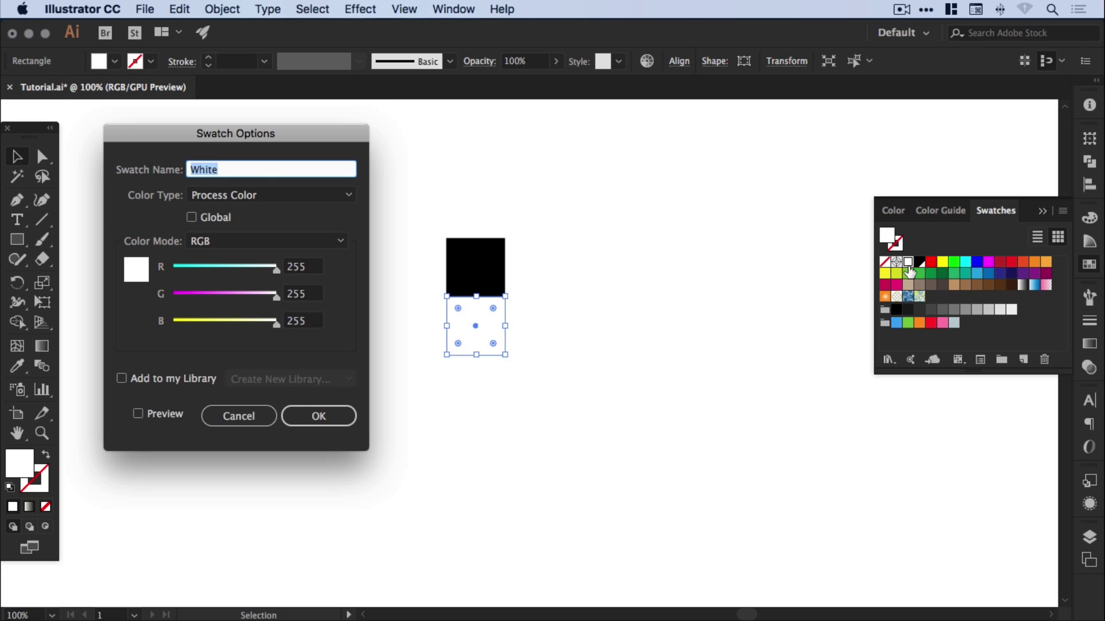
left_click(206, 218)
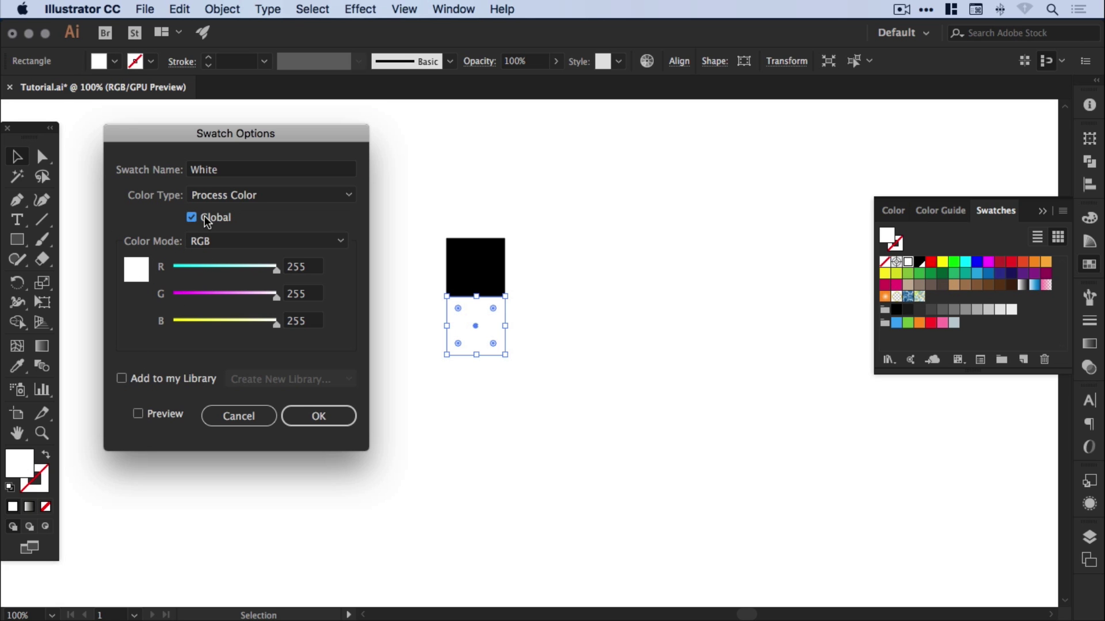
left_click(326, 421)
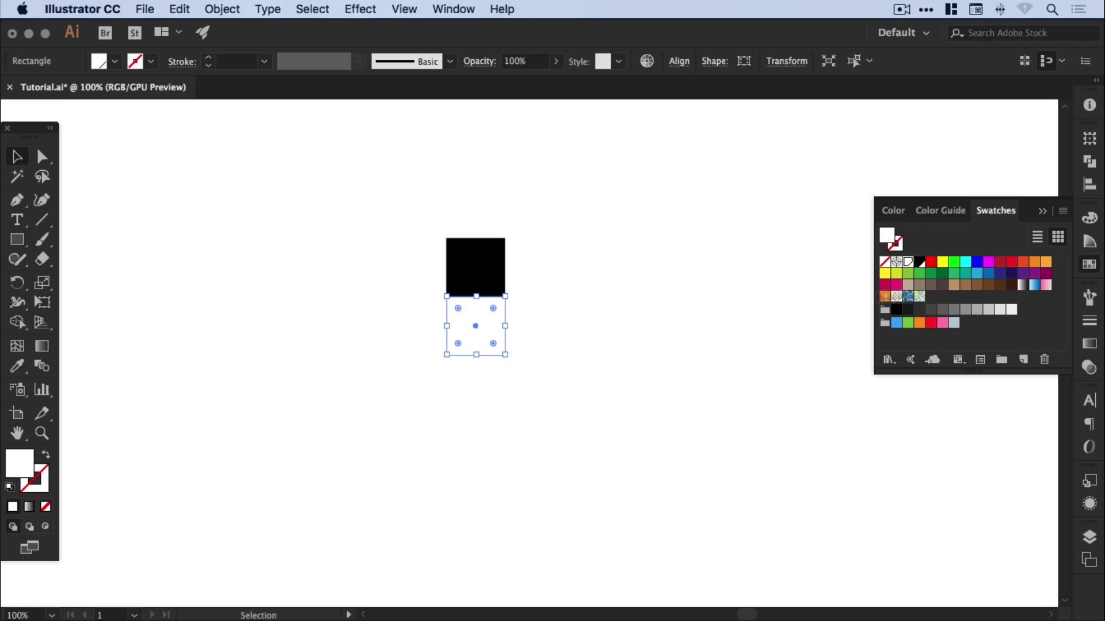
Group the two squares, paste a copy to the right, and rotate it 180° to swap colours
left_click_drag(378, 235, 508, 361)
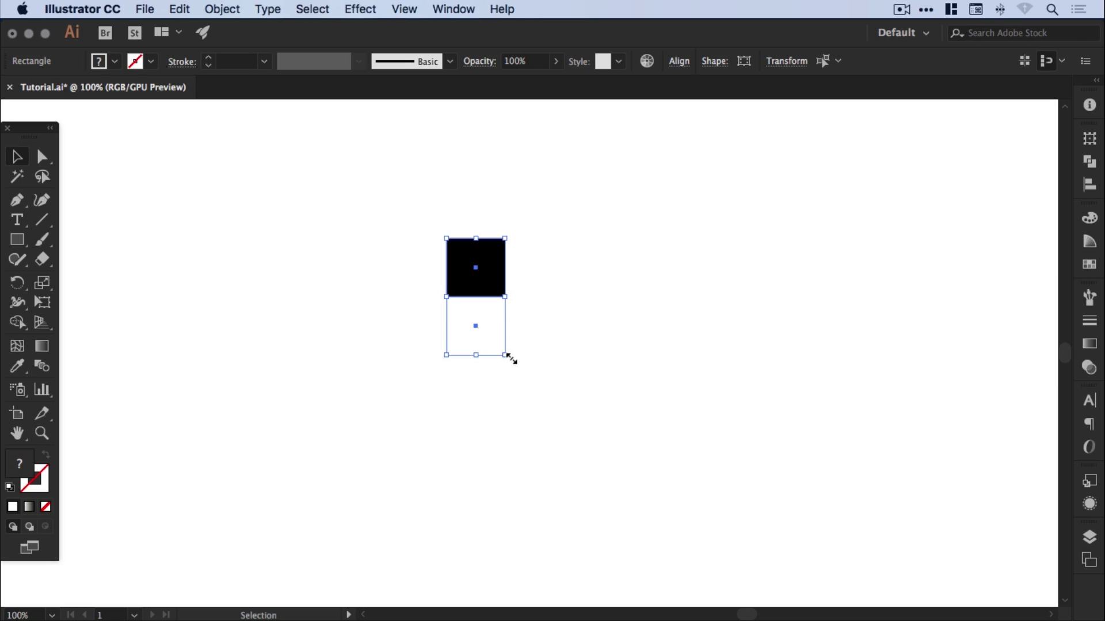
left_click(223, 9)
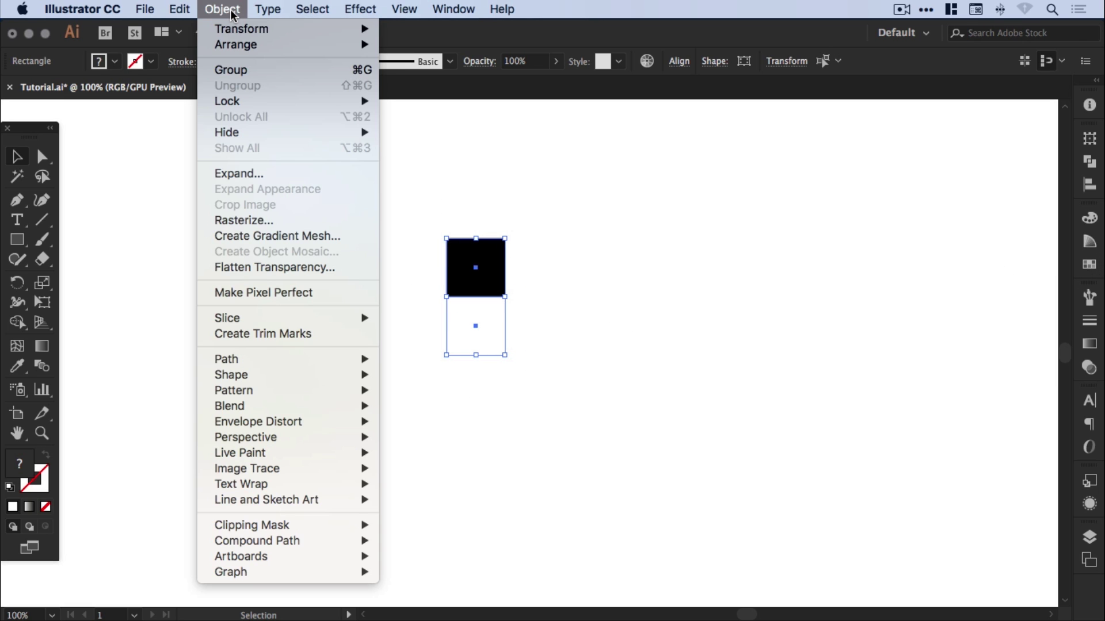
left_click(269, 68)
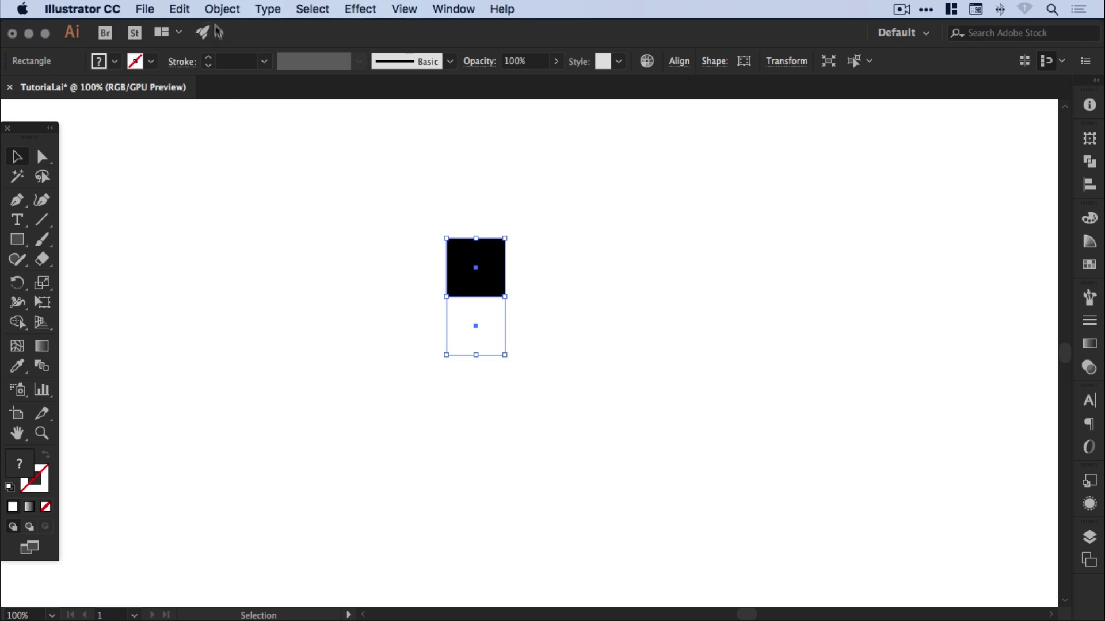
left_click(179, 9)
left_click(190, 85)
left_click(178, 9)
left_click(201, 148)
left_click_drag(491, 261, 550, 256)
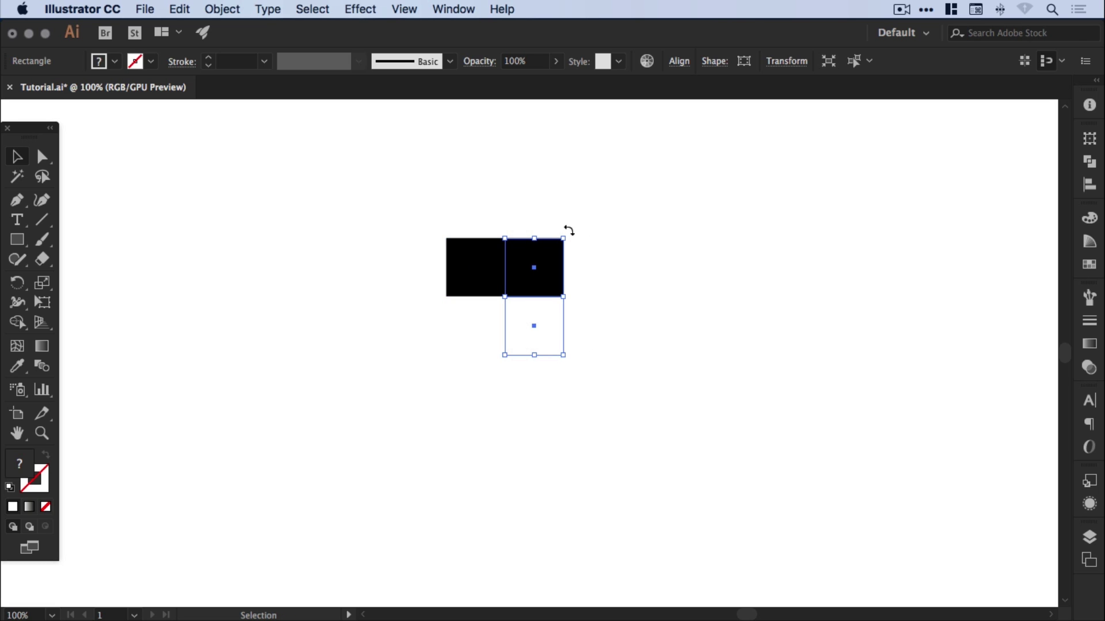
left_click_drag(568, 230, 521, 353)
left_click(610, 293)
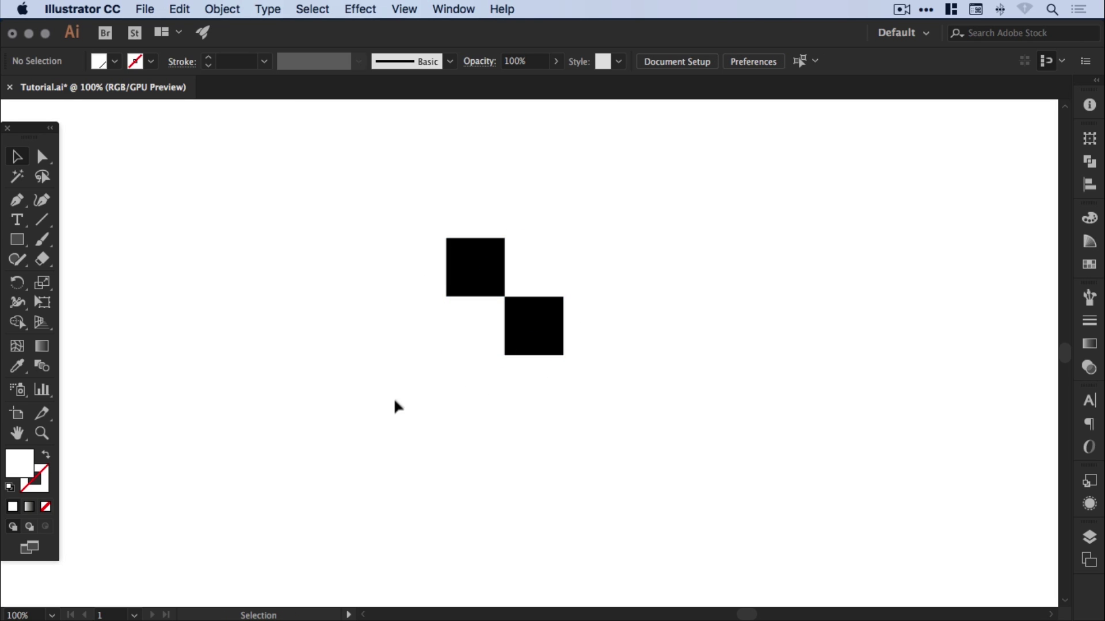
Group the four squares into one block and move it to the artboard's left edge
left_click_drag(396, 406, 623, 188)
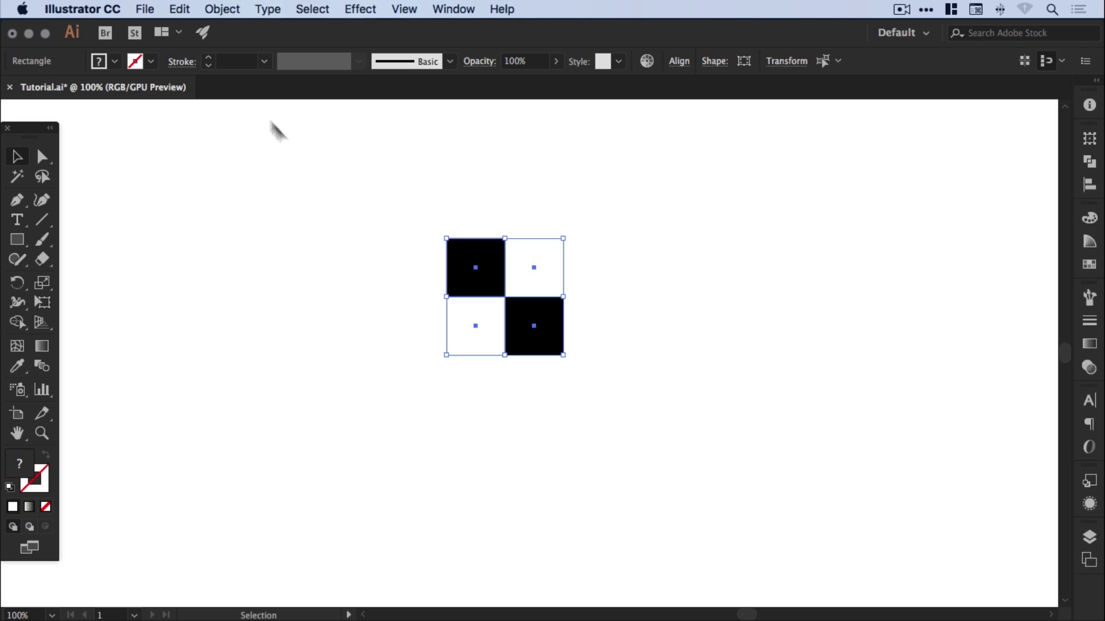
left_click(222, 9)
left_click(229, 68)
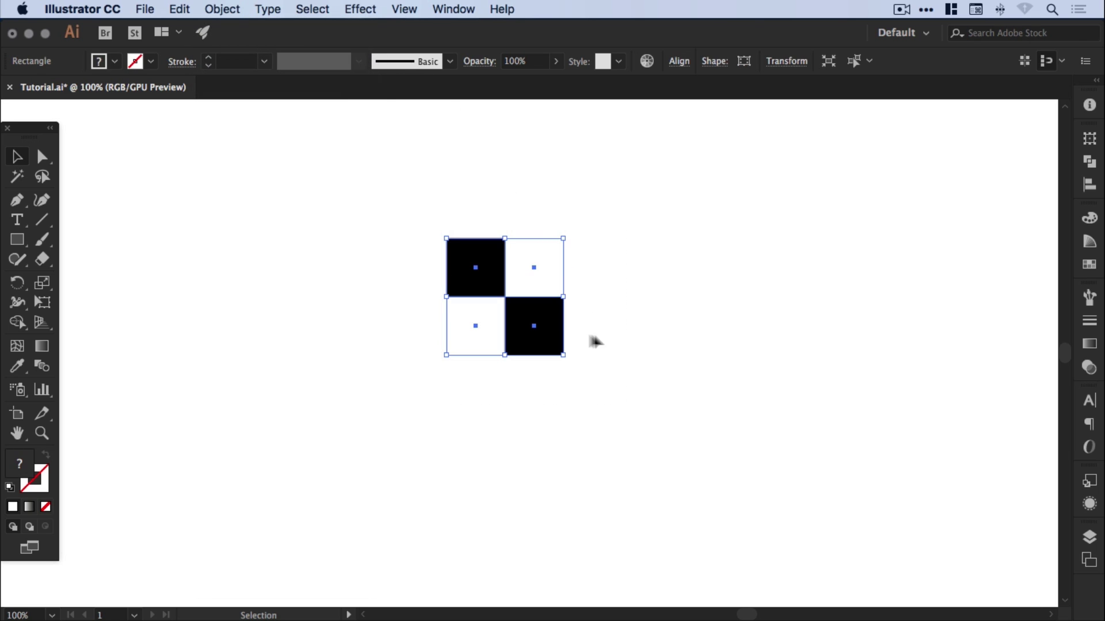
key("a")
key("super+minus")
key("super+minus")
key("super+minus")
key("super+minus")
key("v")
left_click_drag(637, 249, 655, 226)
left_click(567, 277)
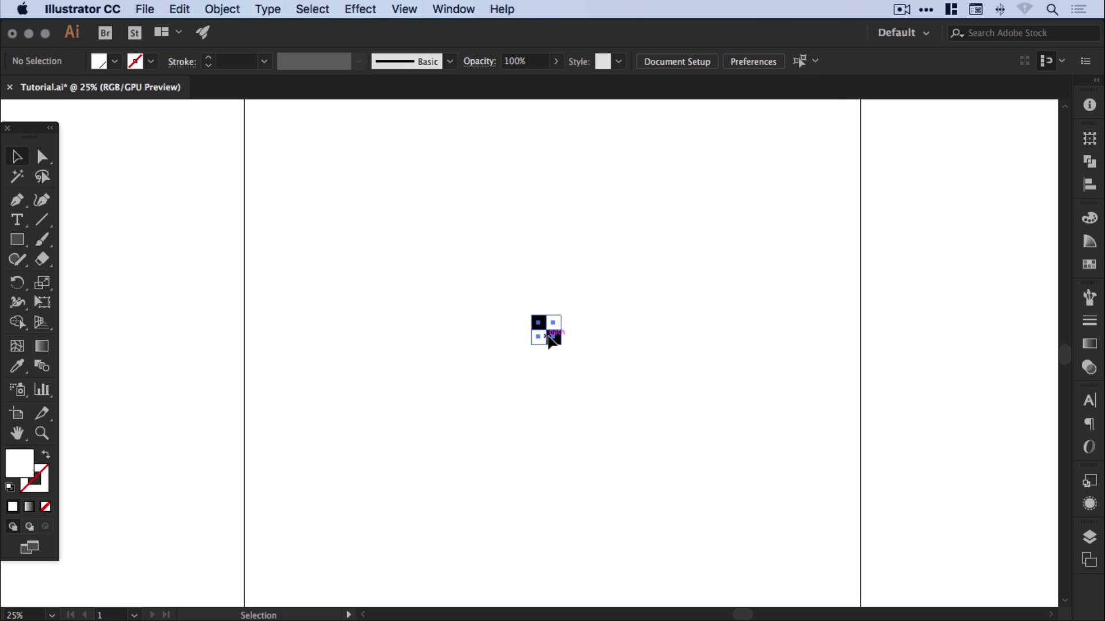
left_click_drag(542, 341, 291, 340)
left_click(336, 271)
Alt-drag a copy of the checker block to sit right beside the original
key("z")
left_click(430, 338)
left_click(624, 361)
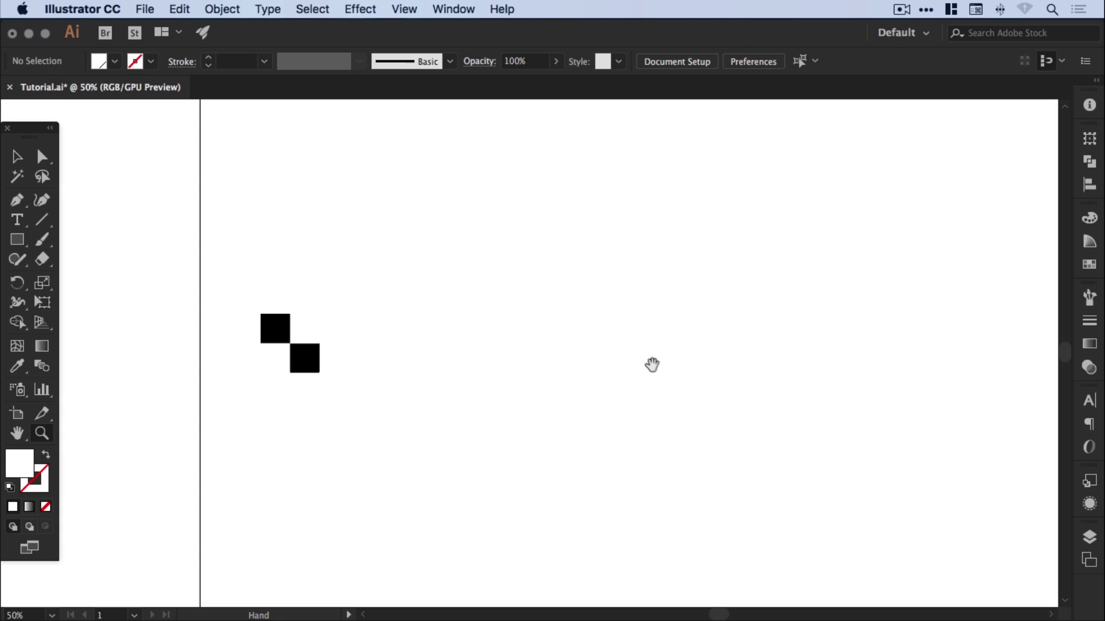
left_click_drag(649, 365, 609, 353)
key("v")
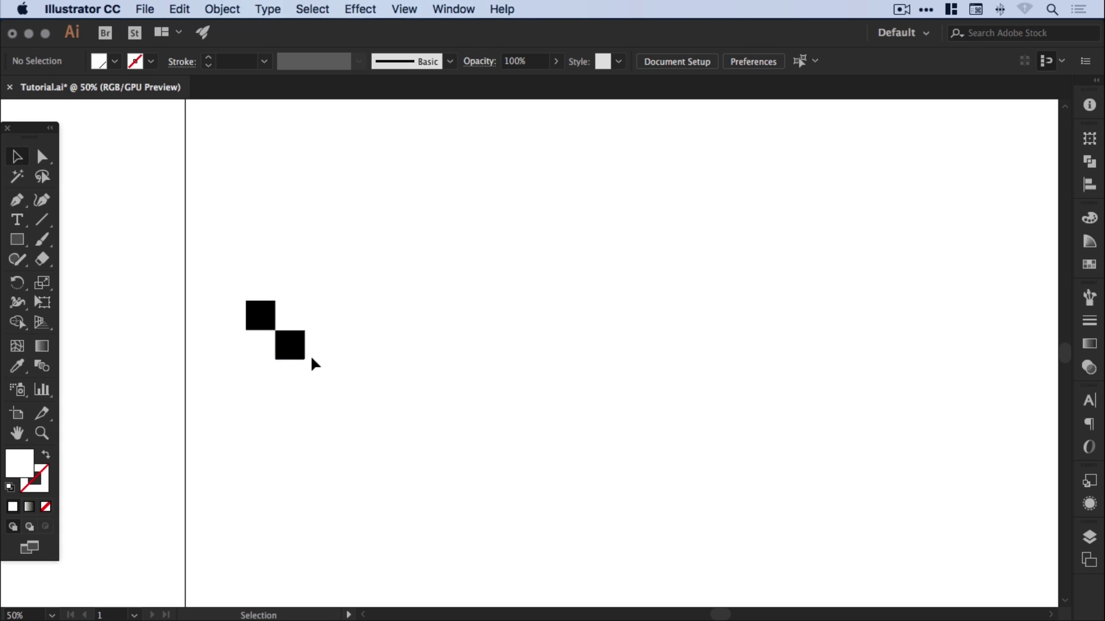
left_click(298, 348)
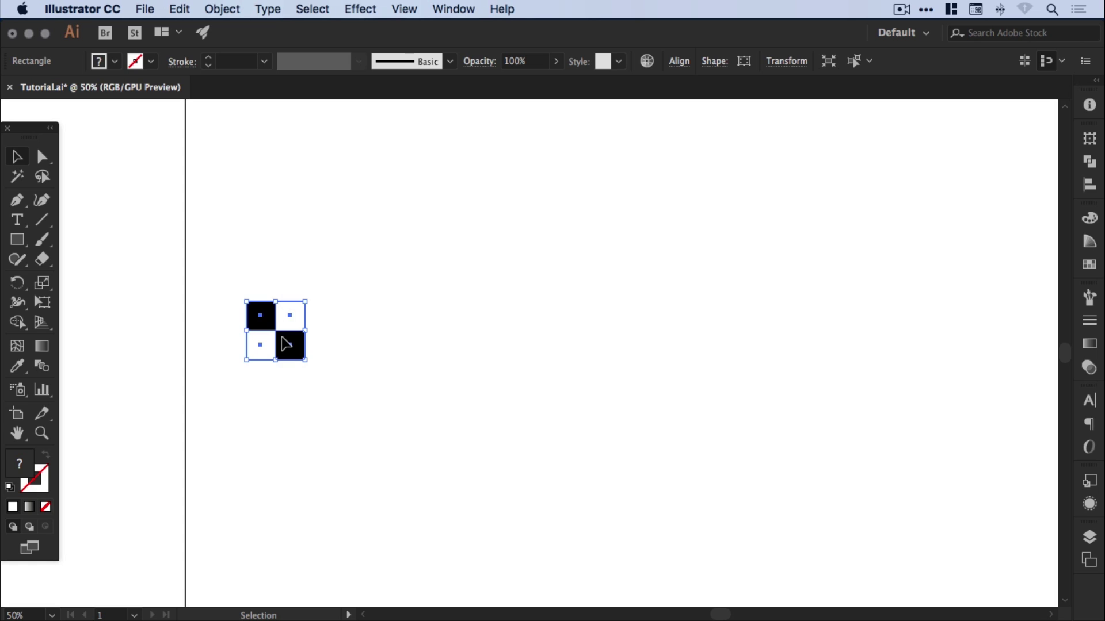
left_click_drag(286, 344, 348, 342)
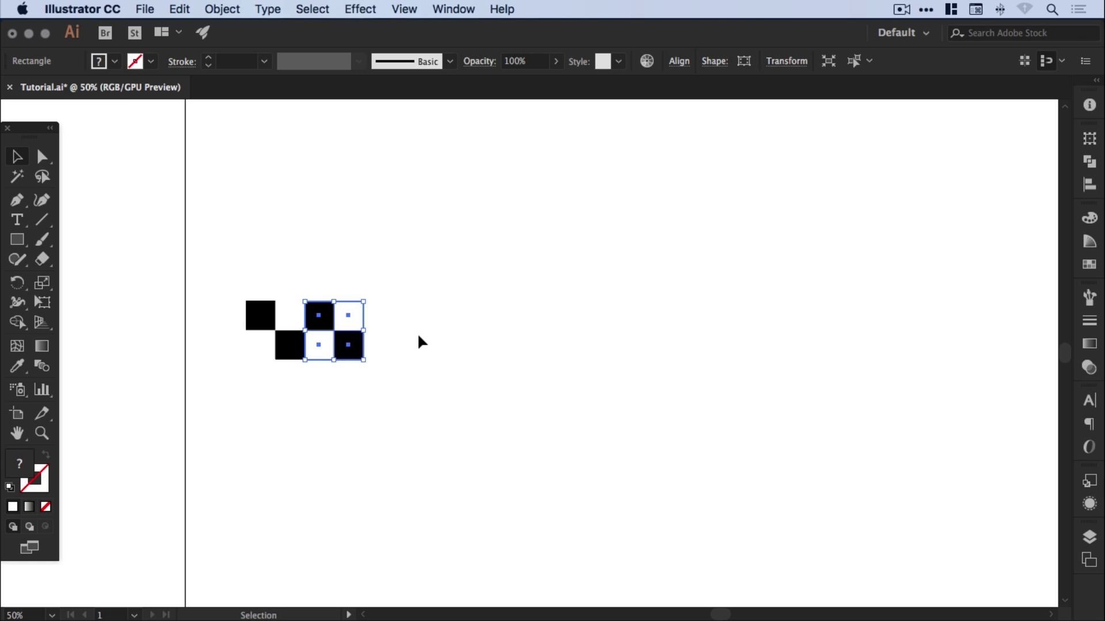
Repeat the copy with Cmd+D several times to extend the checkered strip rightward
key("a")
key("super+d")
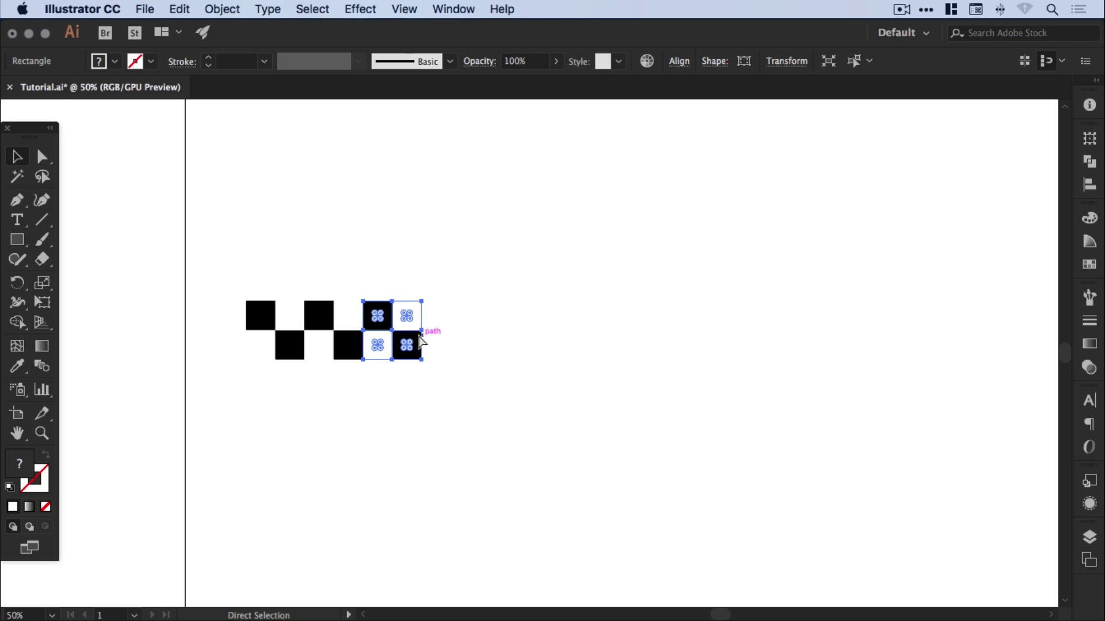
key("super+d")
key("super+d")
key("super+d")
key("super+d")
key("super+d")
key("super+d")
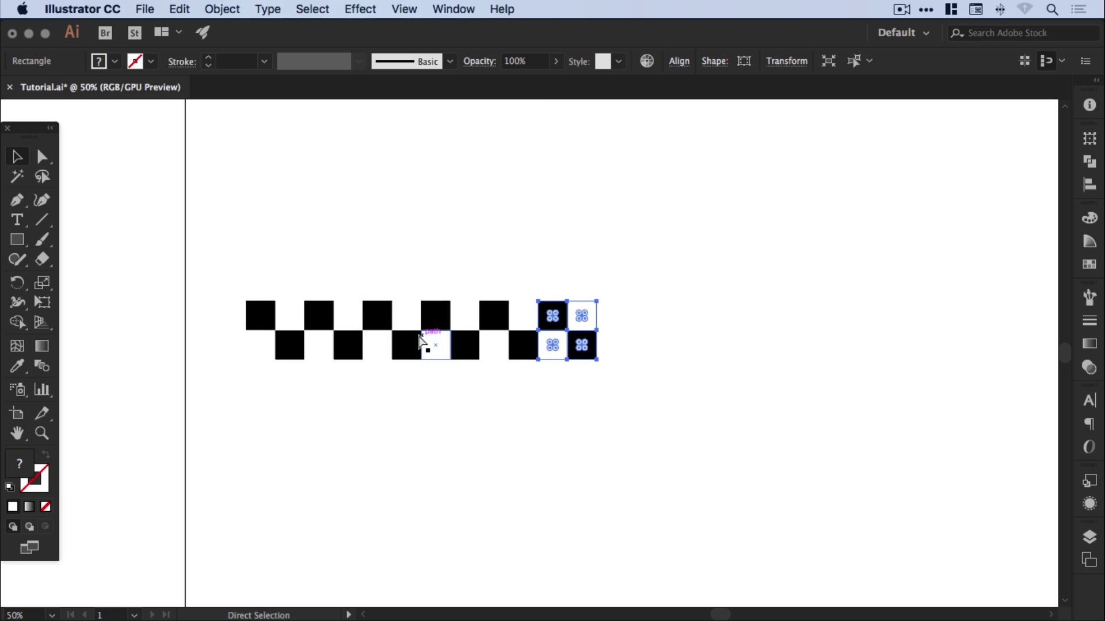
key("super+d")
key("super+d")
key("super+d")
key("super+d")
key("super+d")
key("super+minus")
key("super+d")
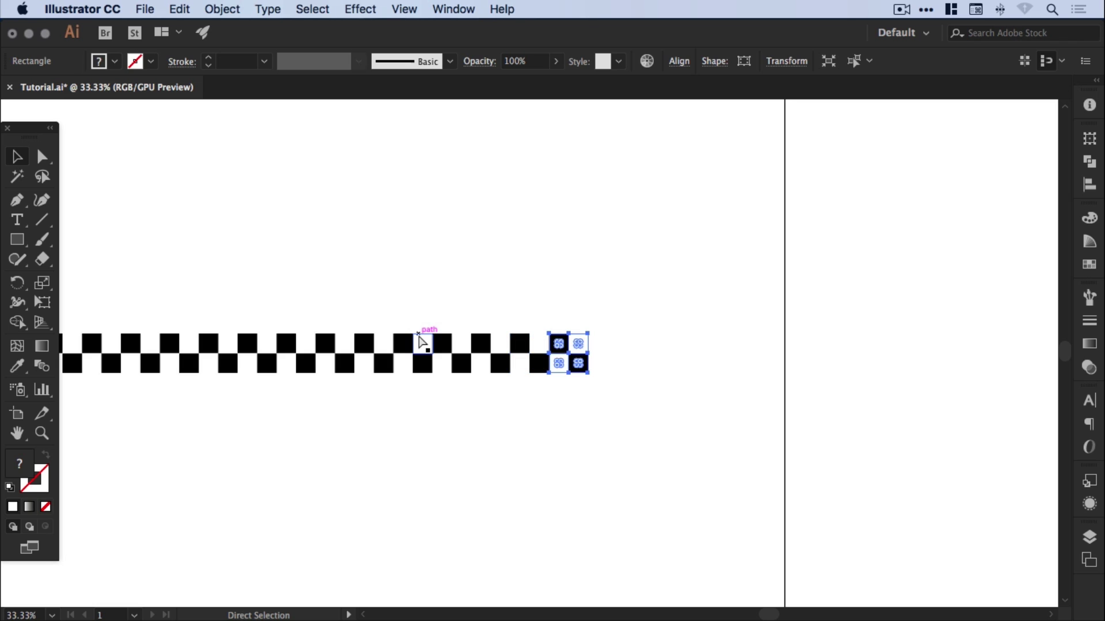
key("super+d")
key("super+d")
key("super+minus")
key("super+minus")
key("super+d")
key("super+d")
key("super+d")
key("super+d")
key("super+d")
key("super+d")
key("super+d")
key("super+d")
key("super+d")
key("super+d")
key("super+d")
key("super+d")
key("super+d")
key("super+d")
key("super+d")
key("super+d")
key("super+d")
key("super+d")
key("super+d")
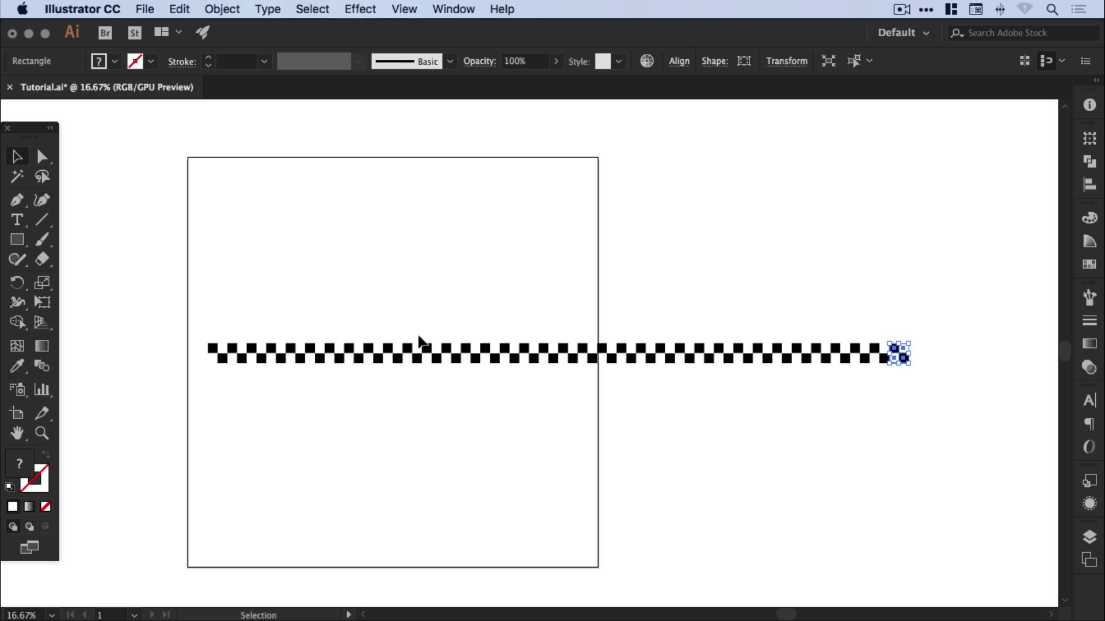
Draw a black-filled rectangle at the checker row's left end and send it to the back
left_click_drag(498, 352, 584, 341)
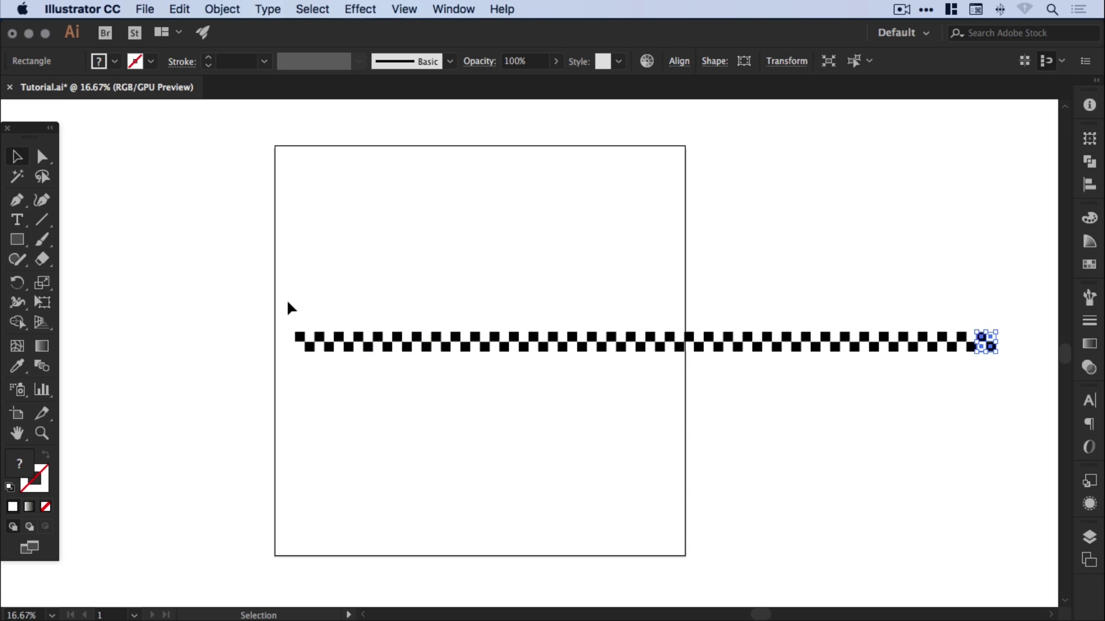
key("z")
left_click_drag(280, 304, 447, 441)
left_click(17, 240)
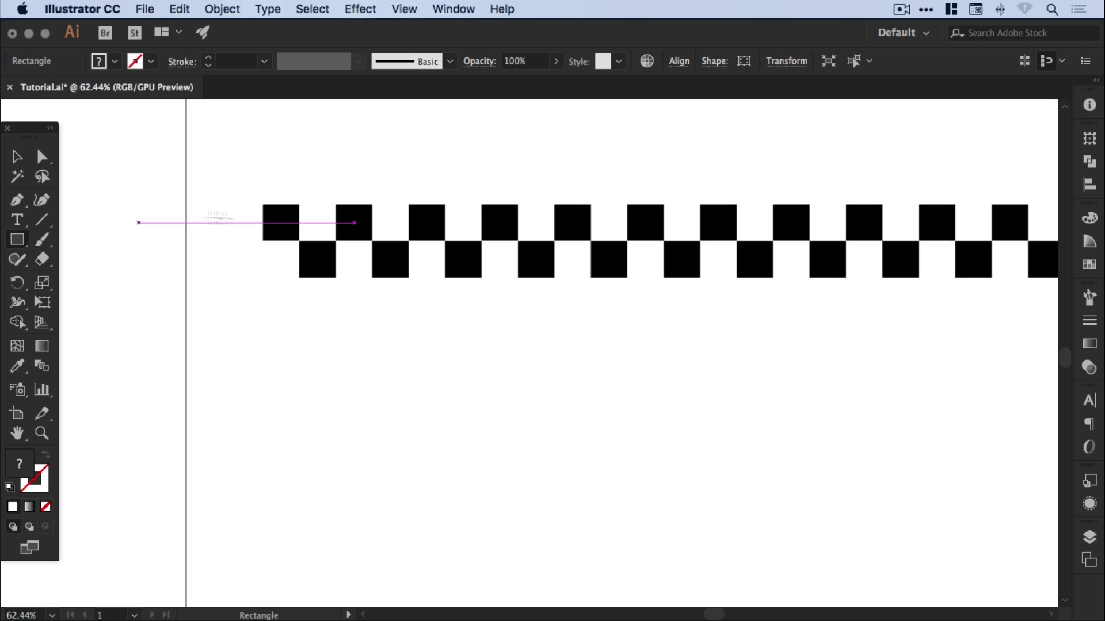
left_click_drag(263, 195, 346, 288)
key("v")
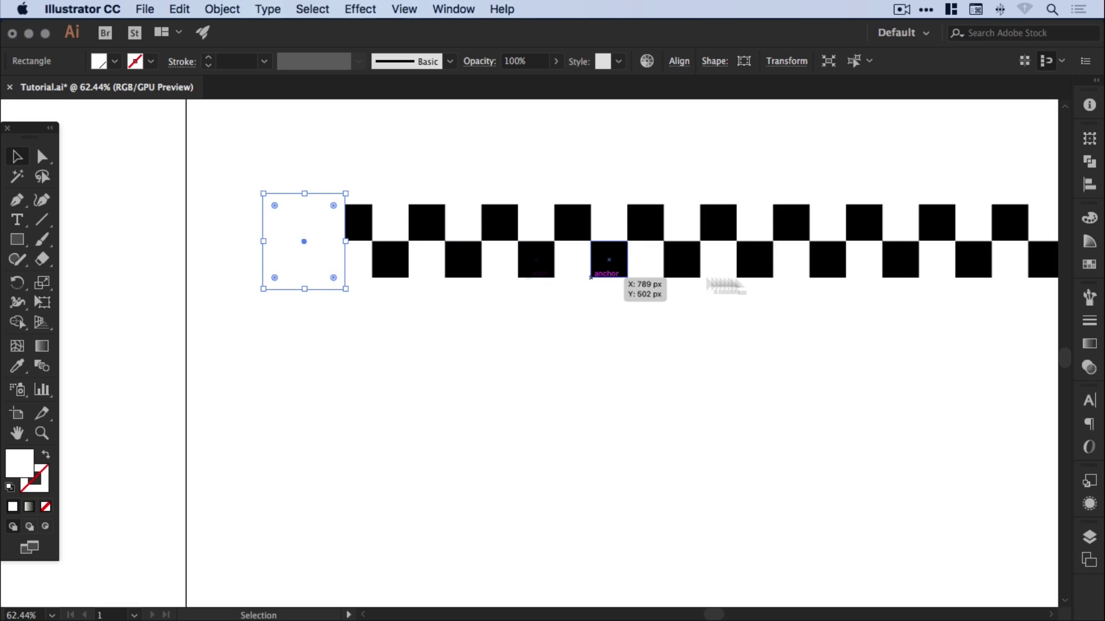
left_click(1089, 264)
left_click(920, 263)
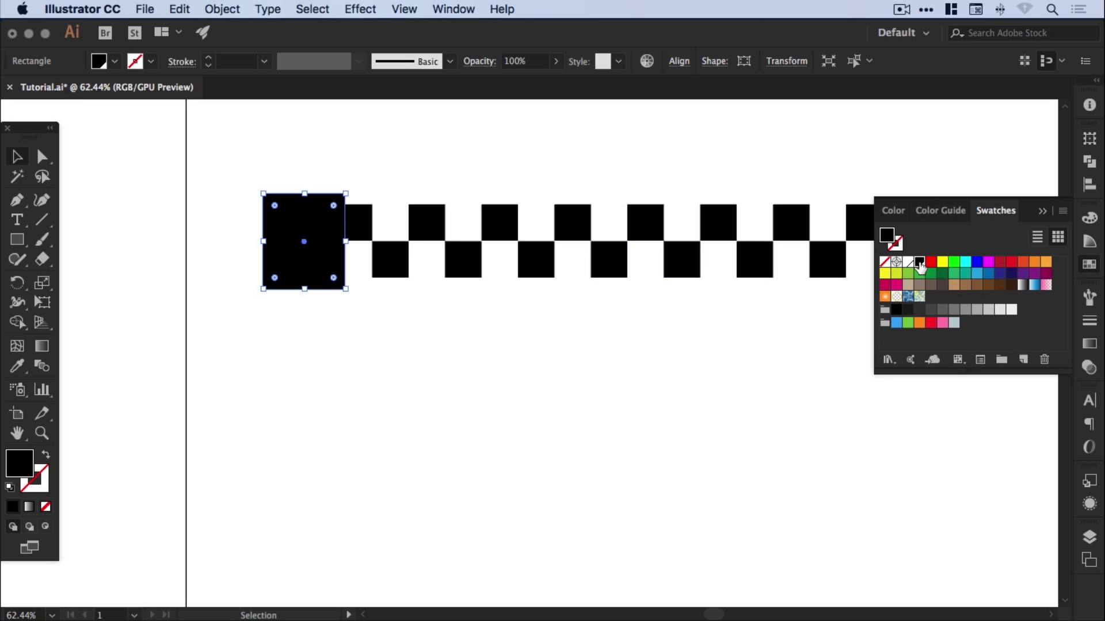
left_click(229, 9)
mouse_move(241, 45)
left_click(423, 92)
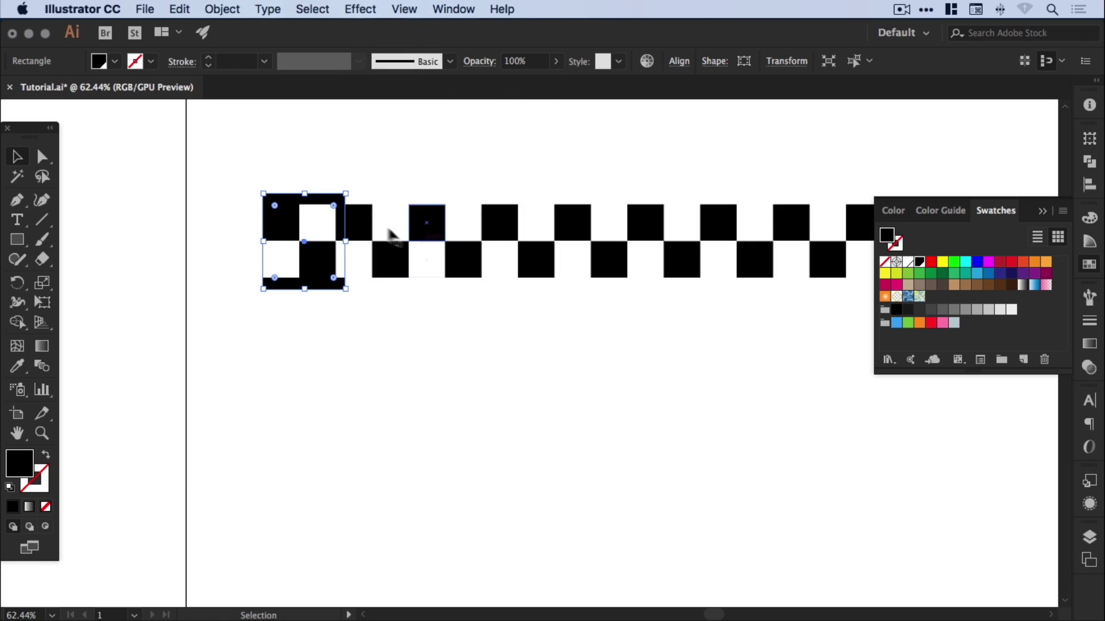
Stretch the black backing rectangle to 5112 px wide along the whole strip
left_click_drag(346, 241, 992, 241)
key("super+minus")
key("super+minus")
key("super+minus")
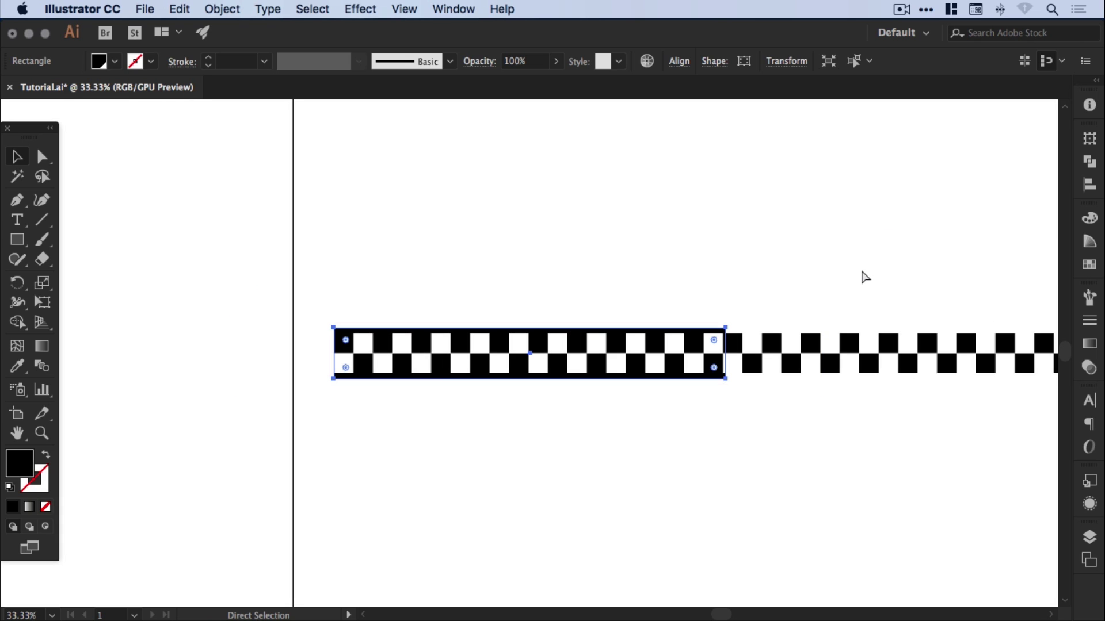
left_click_drag(819, 257, 332, 294)
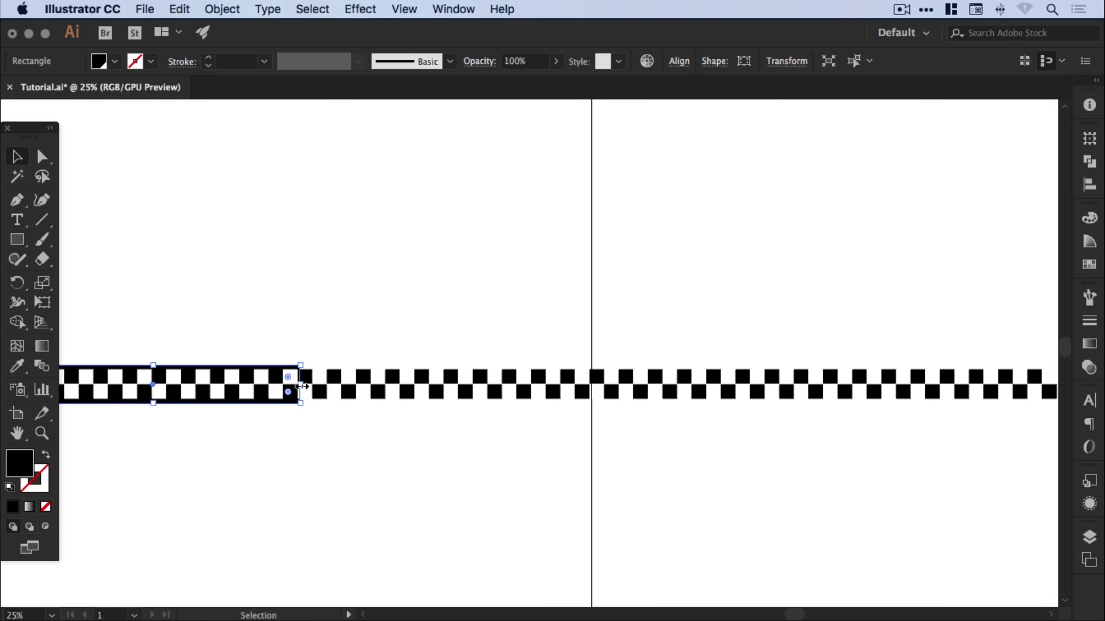
left_click_drag(299, 384, 904, 366)
left_click_drag(869, 345, 465, 339)
left_click_drag(552, 374, 702, 367)
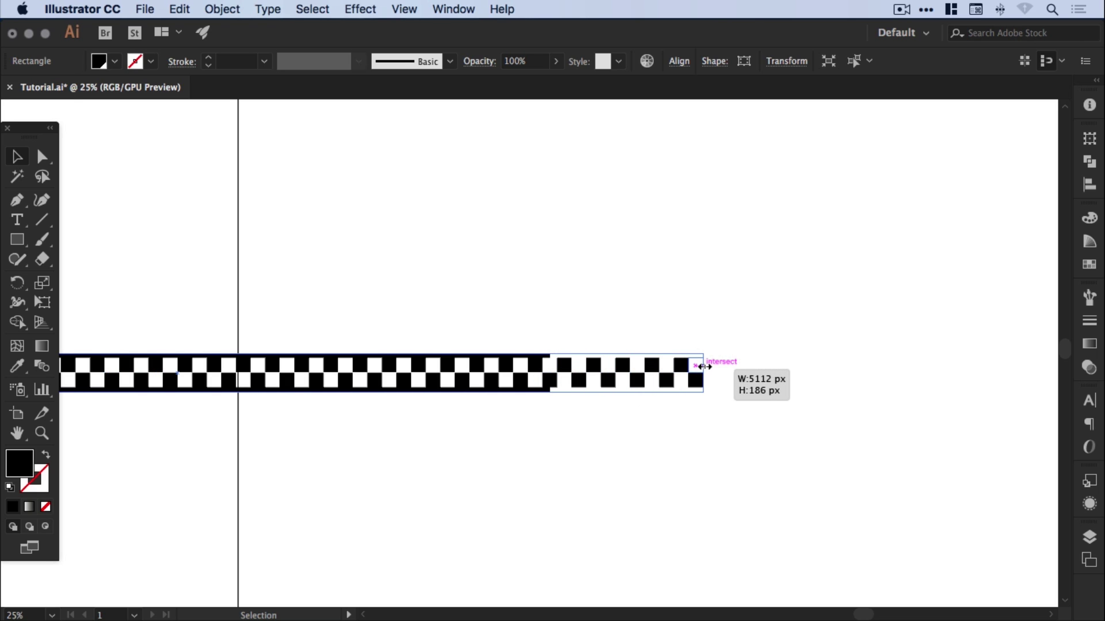
left_click_drag(701, 368, 838, 334)
left_click(717, 279)
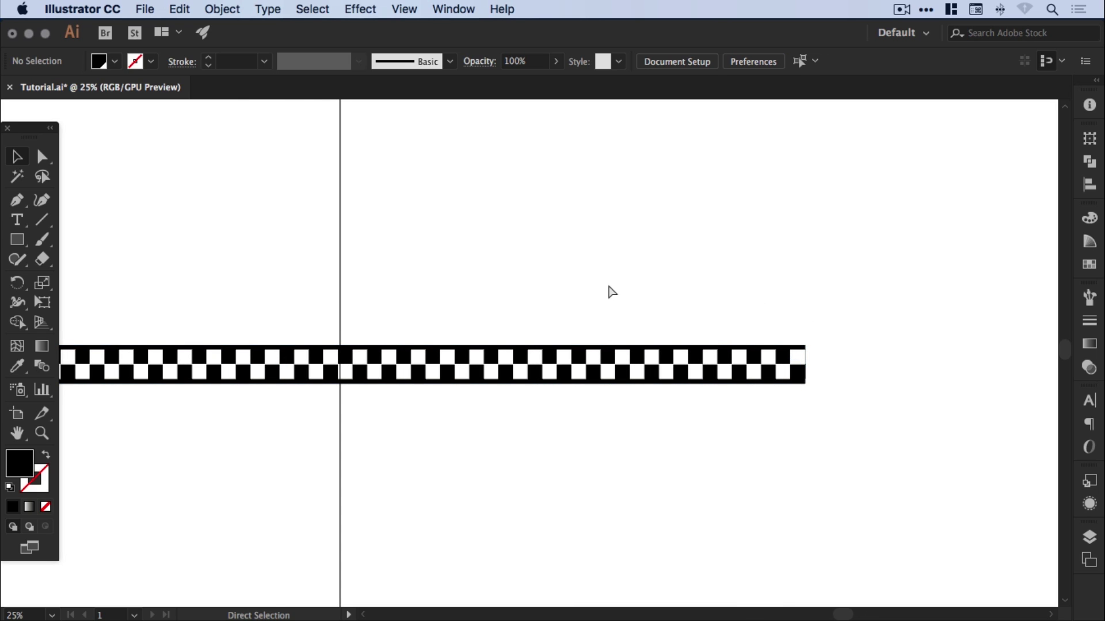
key("super+0")
left_click_drag(759, 293, 698, 295)
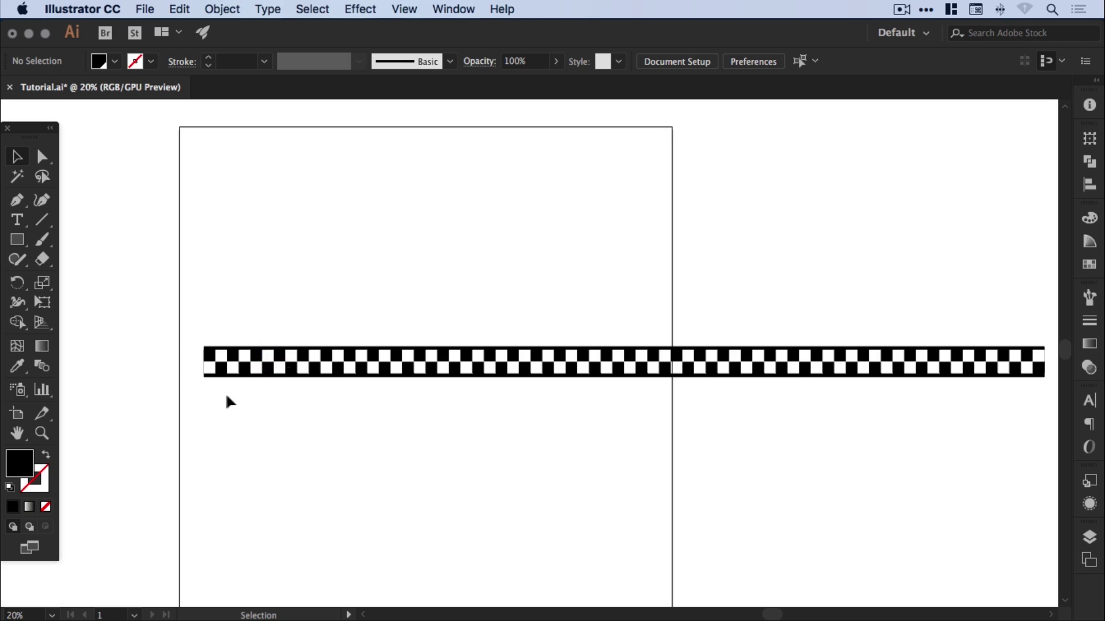
Group all the pieces of the checkered strip together
left_click_drag(184, 309, 1048, 435)
left_click(222, 8)
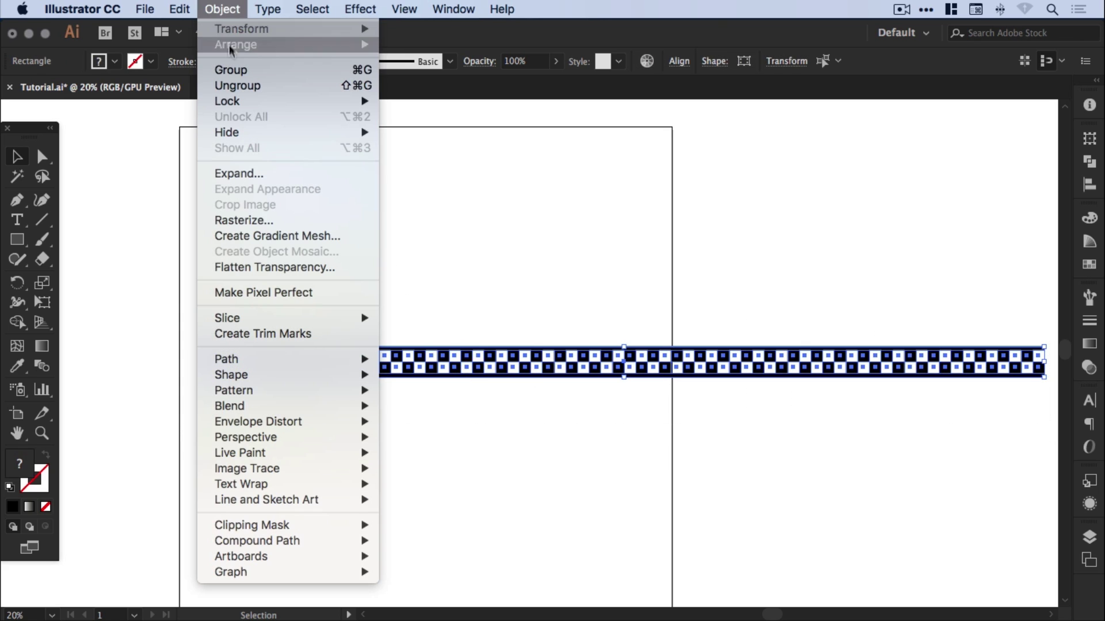
left_click(227, 67)
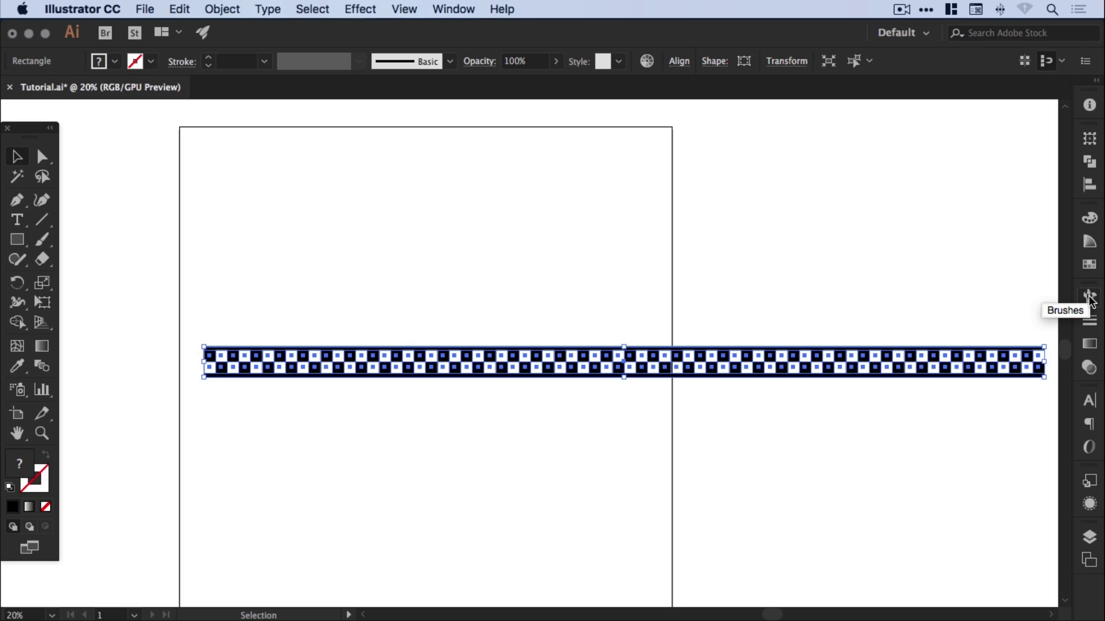
Drag the grouped strip into the Brushes panel as a new Art Brush
left_click(452, 9)
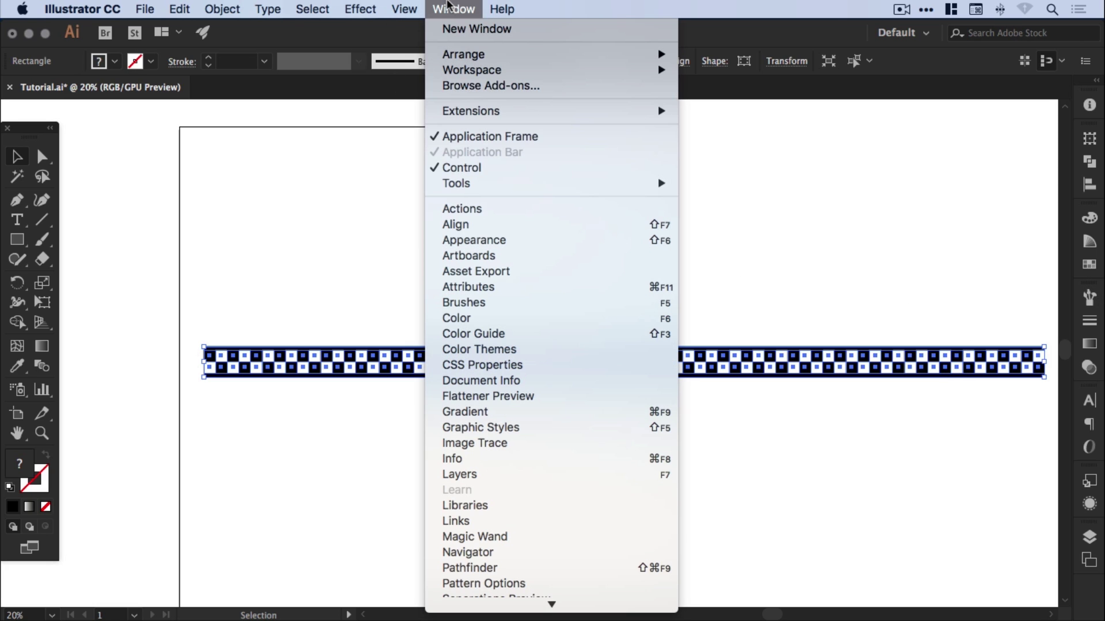
left_click(484, 304)
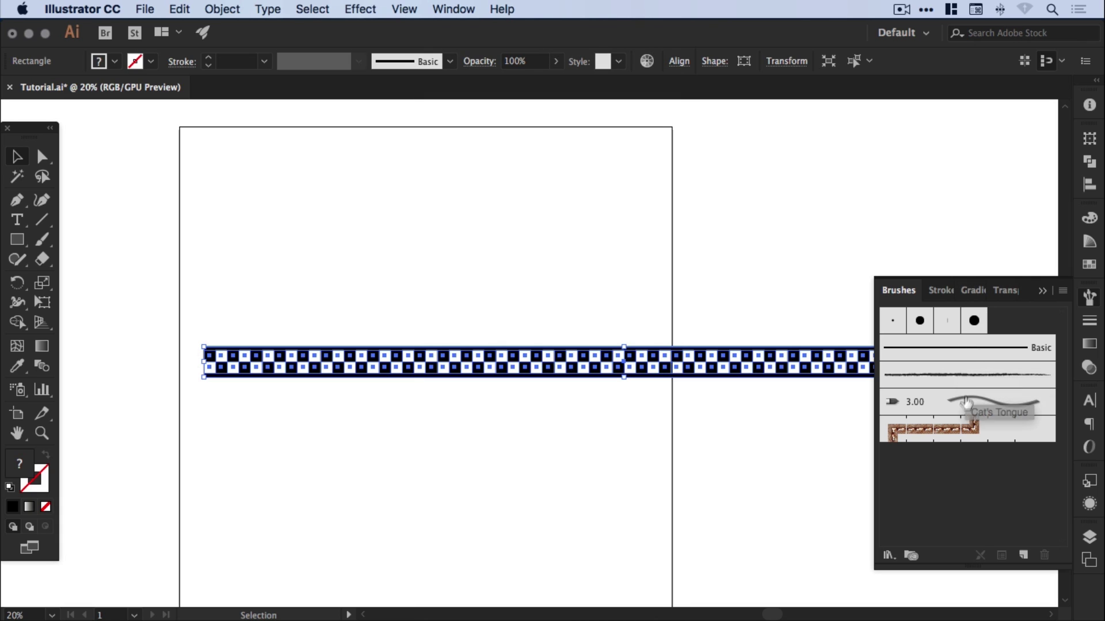
mouse_move(475, 367)
left_mouse_down()
mouse_move(848, 384)
mouse_move(986, 499)
mouse_move(972, 476)
mouse_move(973, 489)
left_mouse_up()
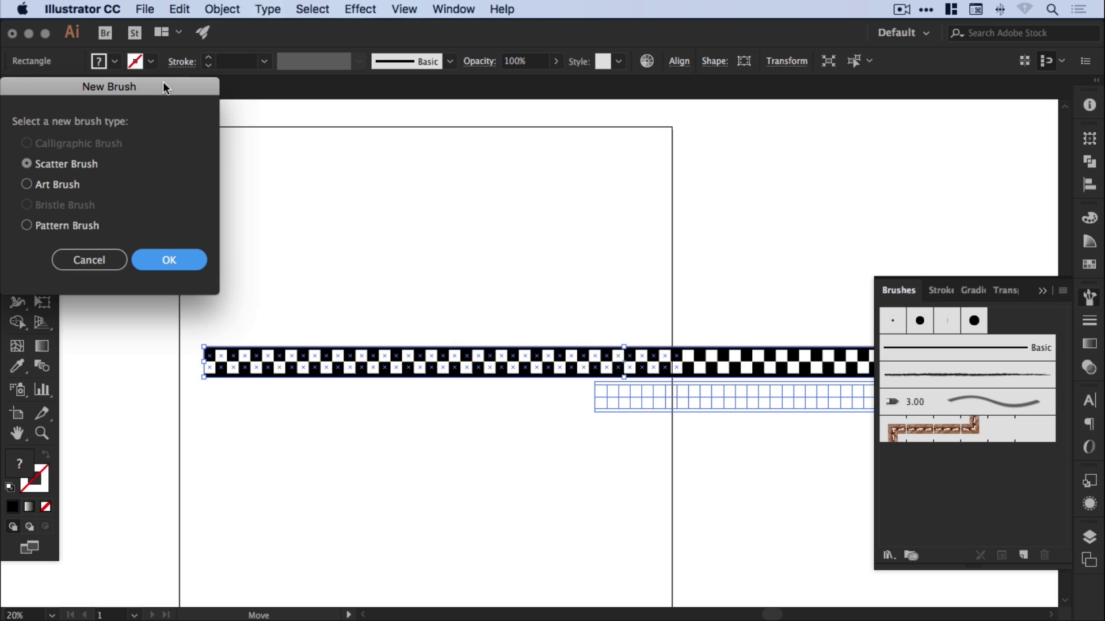
mouse_move(163, 86)
left_mouse_down()
mouse_move(504, 131)
mouse_move(507, 216)
left_mouse_up()
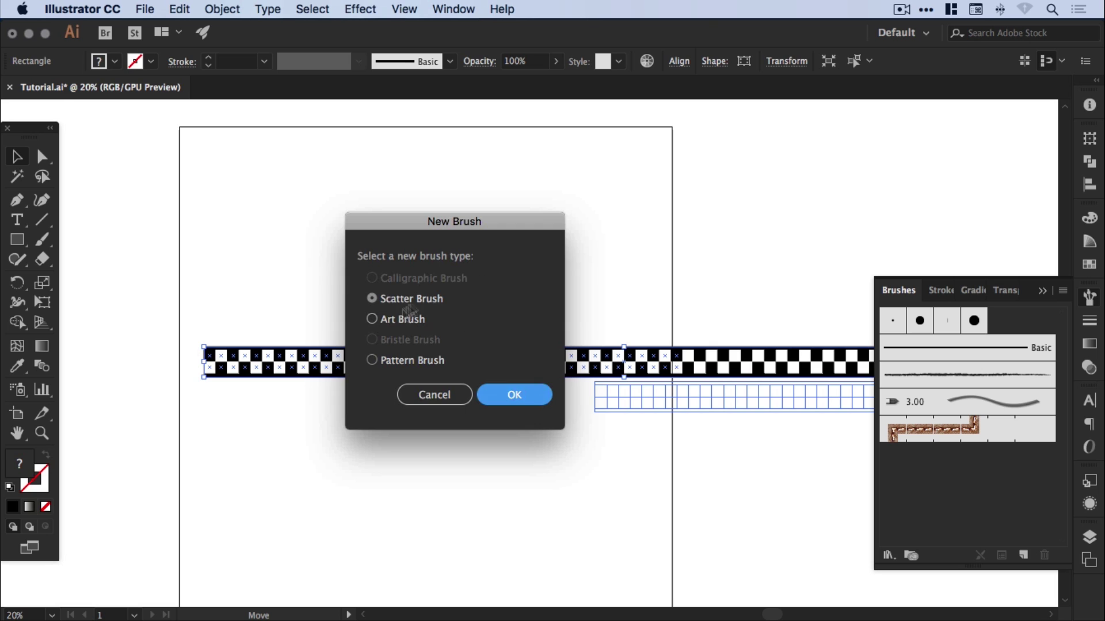
left_click(401, 322)
left_click(518, 395)
Name the art brush 'Checkered Pattern', keep direction right with flips off, and save it
left_click_drag(816, 75, 779, 81)
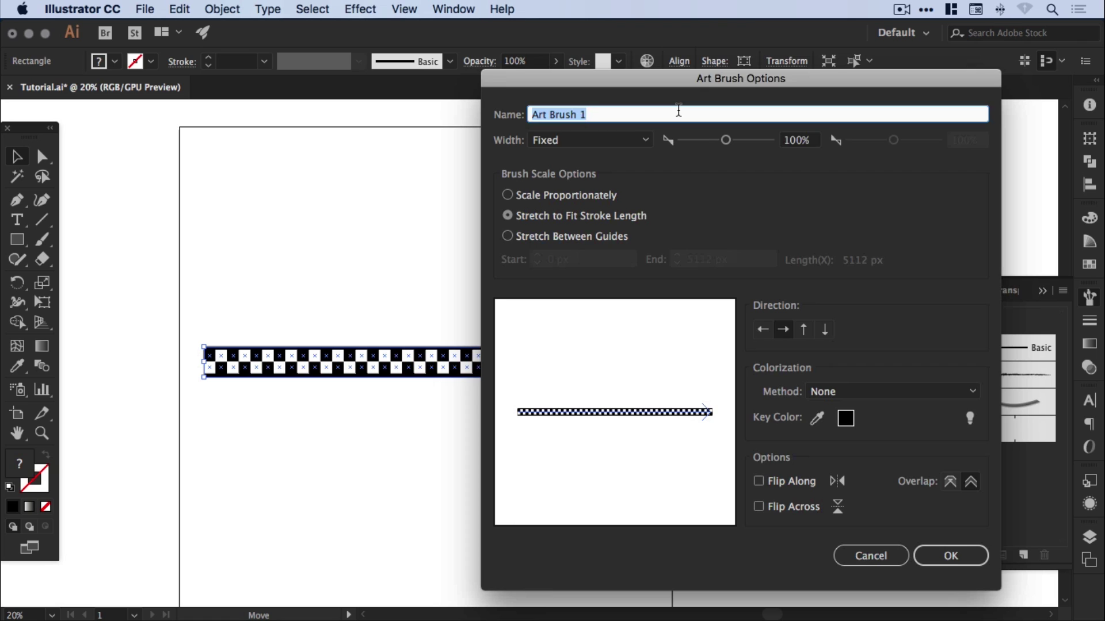
type("Checkered Pattern")
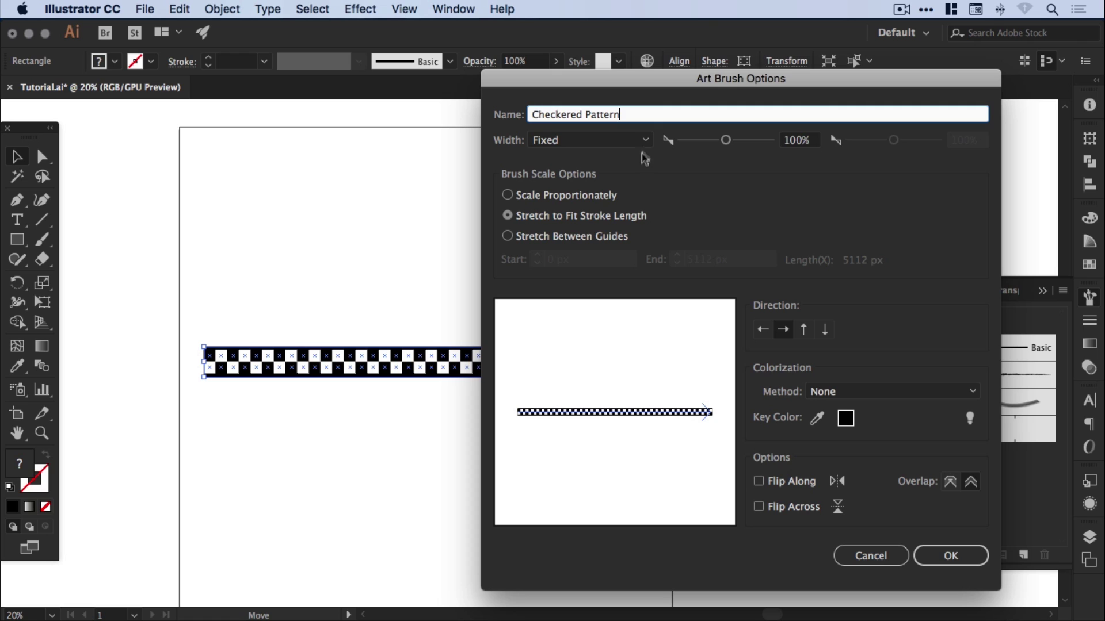
left_click_drag(664, 81, 682, 81)
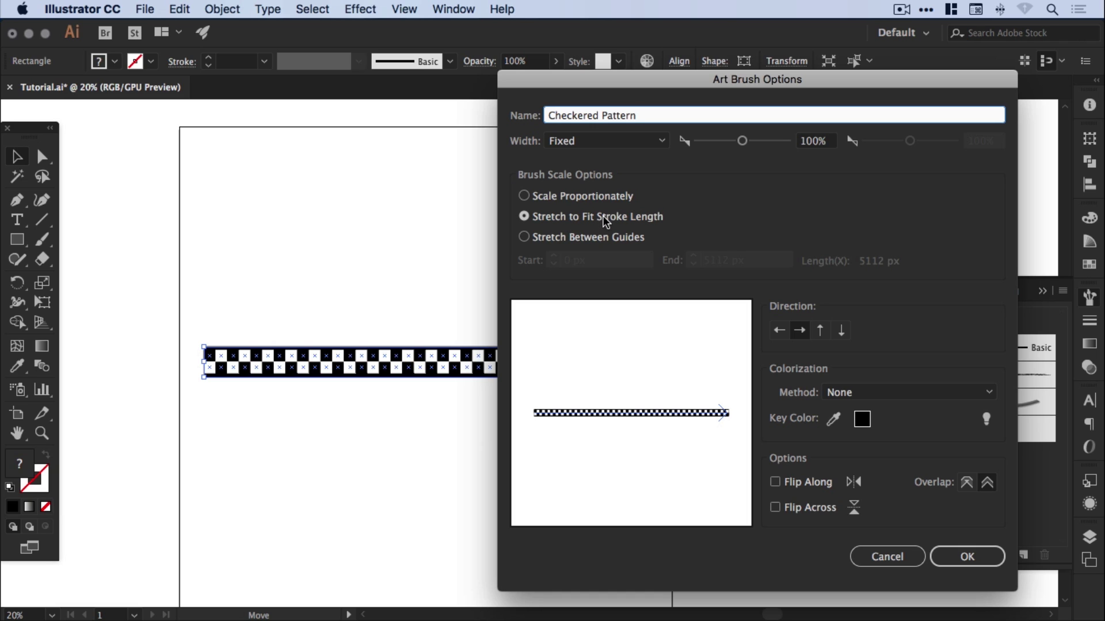
left_click(819, 332)
left_click(780, 332)
left_click(802, 334)
left_click(809, 482)
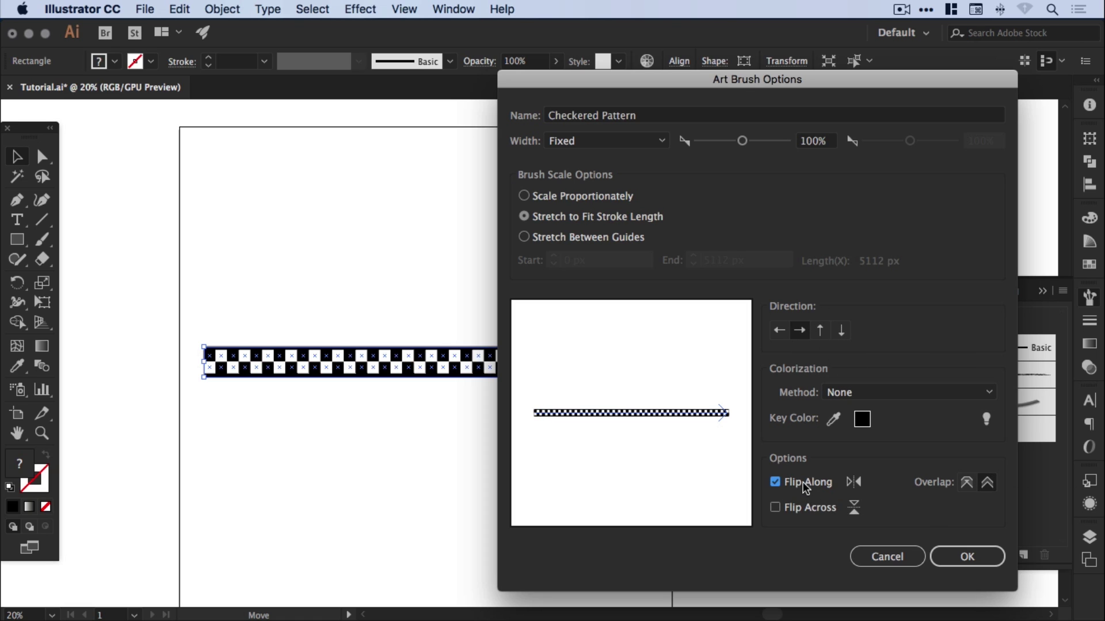
left_click(806, 483)
left_click(806, 511)
left_click(973, 557)
Move the checkered strip up off the artboard and zoom to actual size
left_click_drag(476, 306, 500, 292)
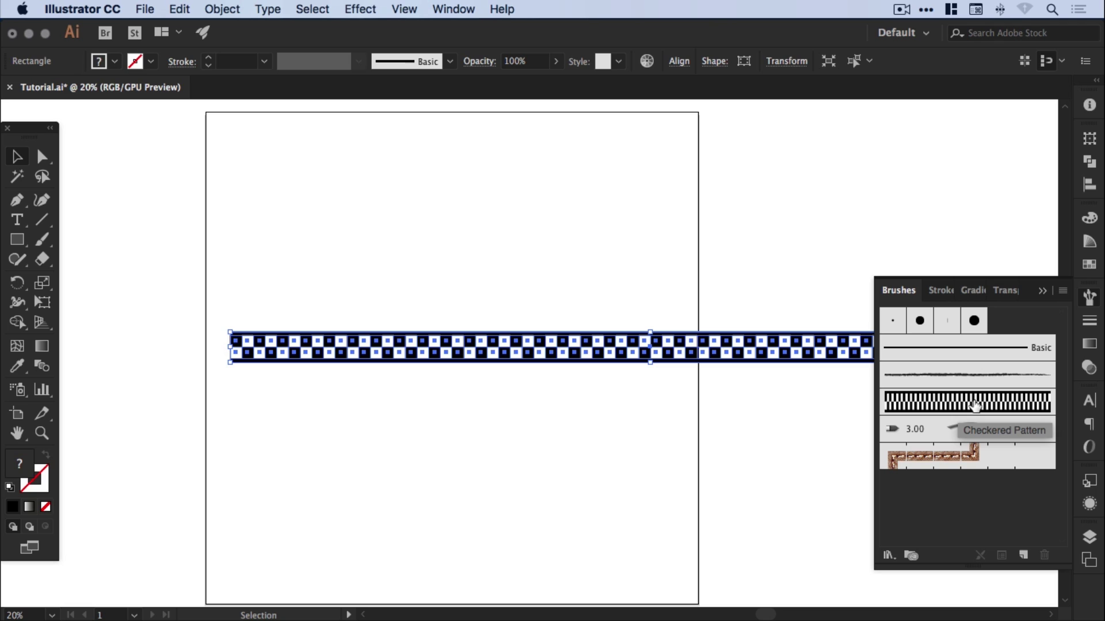
mouse_move(268, 351)
left_mouse_down()
mouse_move(527, 256)
mouse_move(943, 138)
mouse_move(840, 135)
left_mouse_up()
left_click(690, 350)
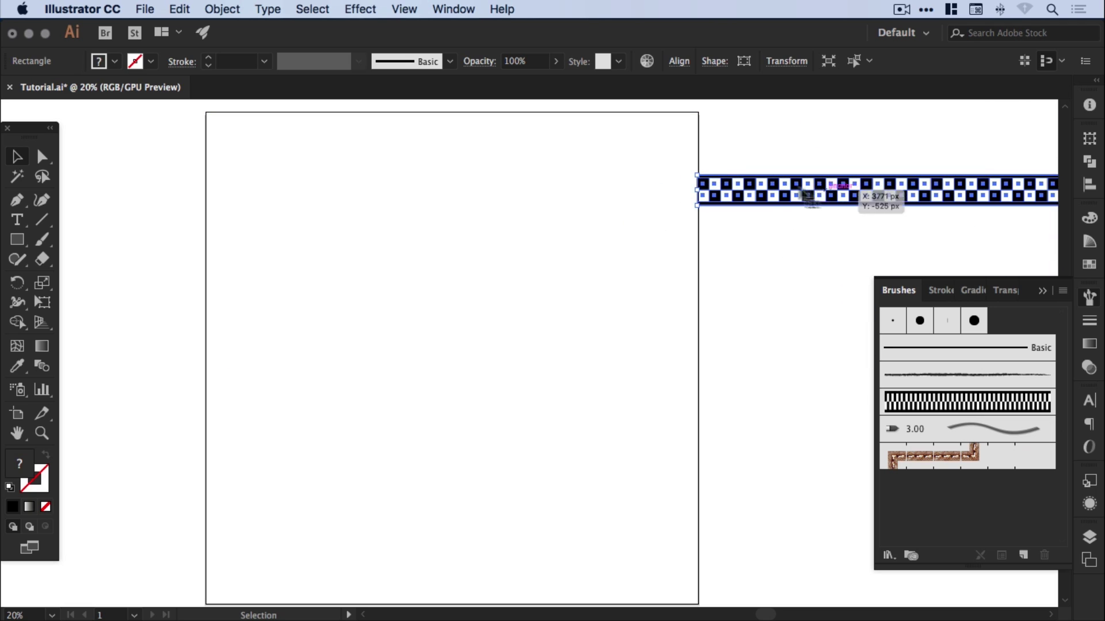
left_click_drag(743, 190, 748, 115)
left_click_drag(516, 268, 593, 194)
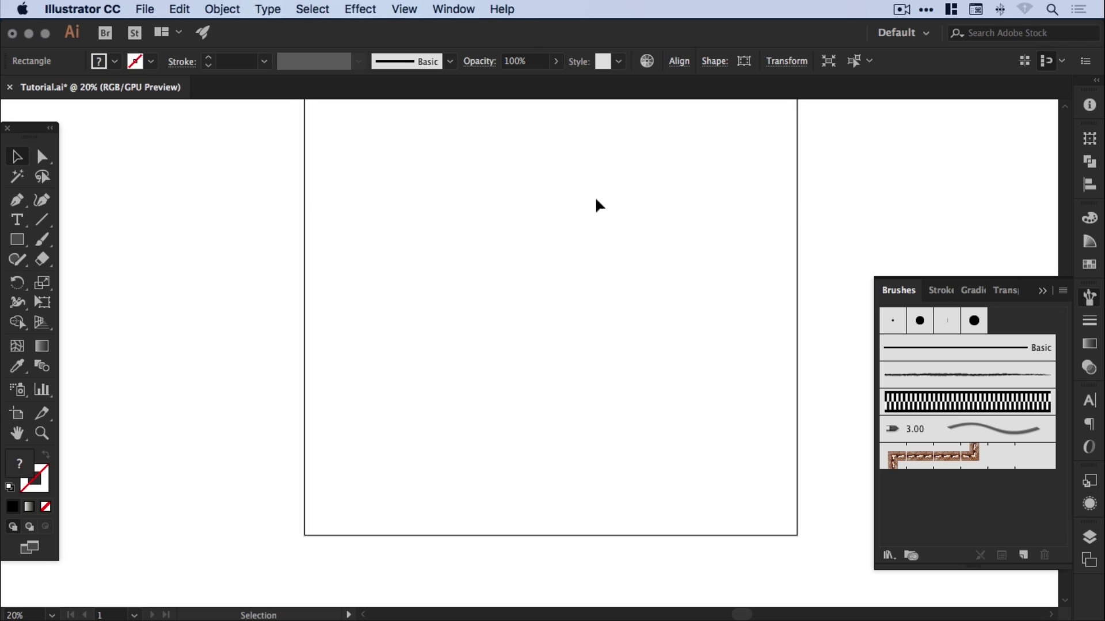
key("a")
key("super+1")
Draw a three-anchor wavy path with the Pen tool and swap it to no fill, black stroke
key("p")
left_click_drag(203, 378, 266, 332)
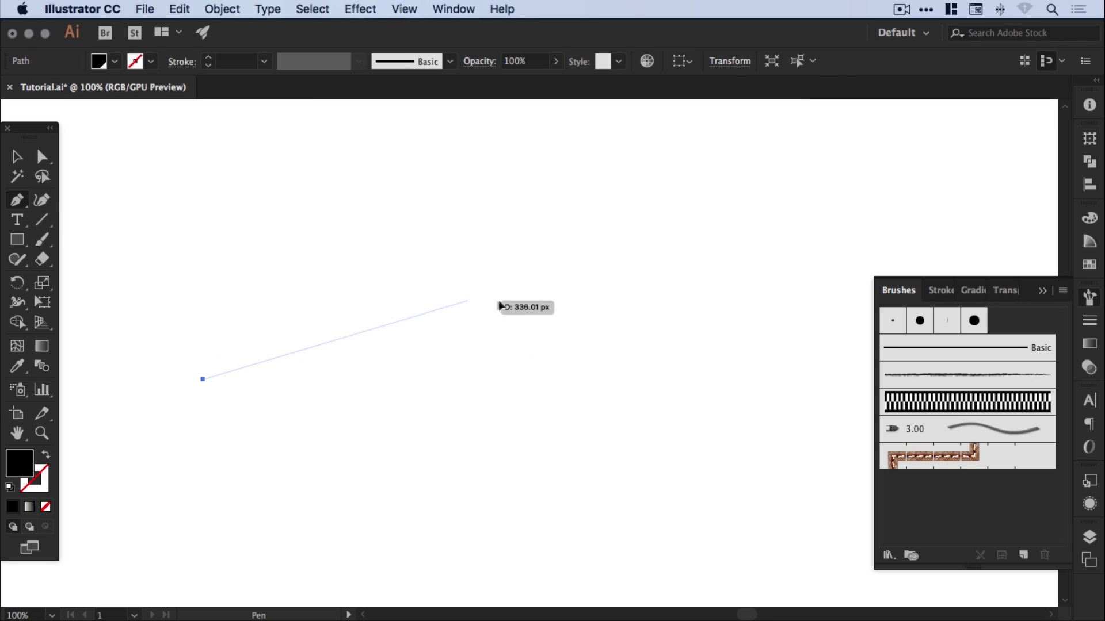
left_click_drag(467, 299, 645, 363)
left_click_drag(749, 305, 788, 263)
left_click(17, 156)
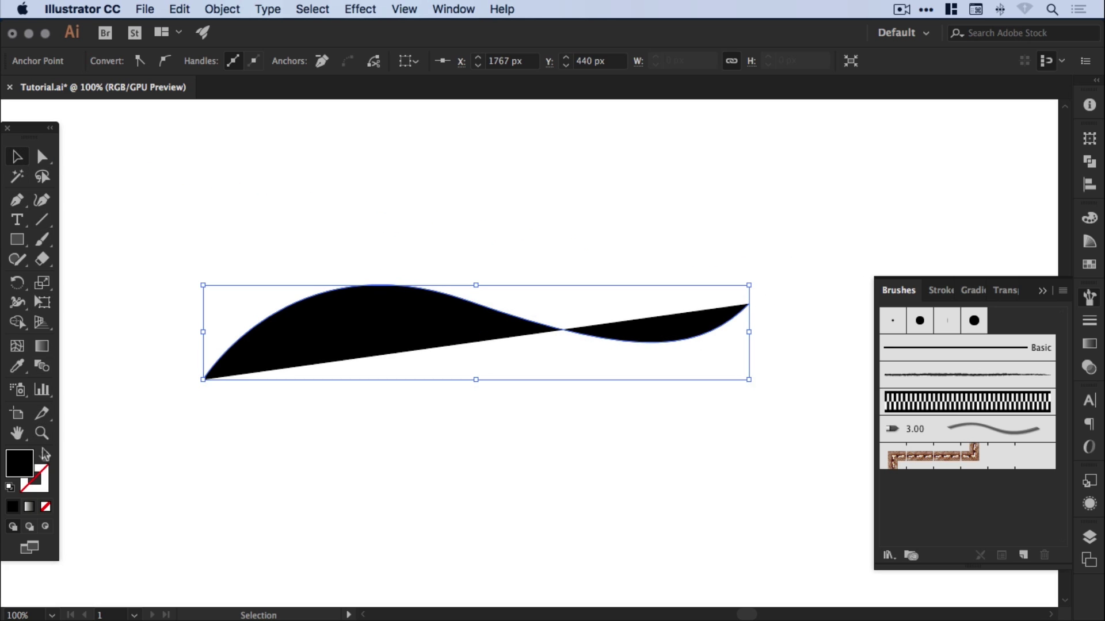
left_click(44, 457)
left_click(45, 477)
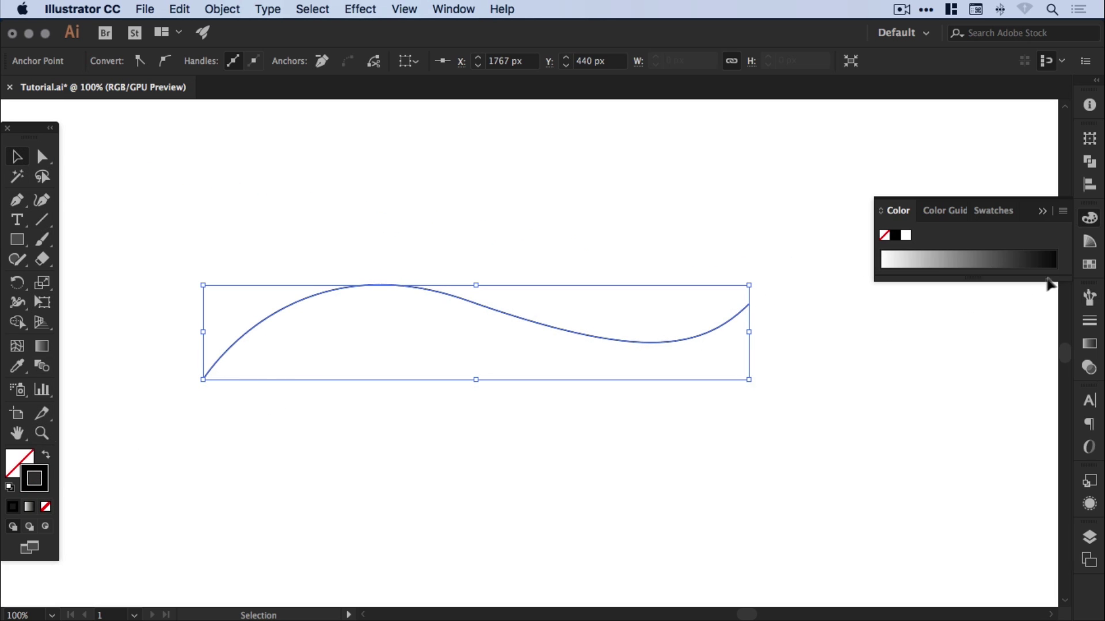
Apply the Checkered Pattern brush to the wave, reshape it, then delete its right segment
left_click(1090, 298)
left_click(940, 401)
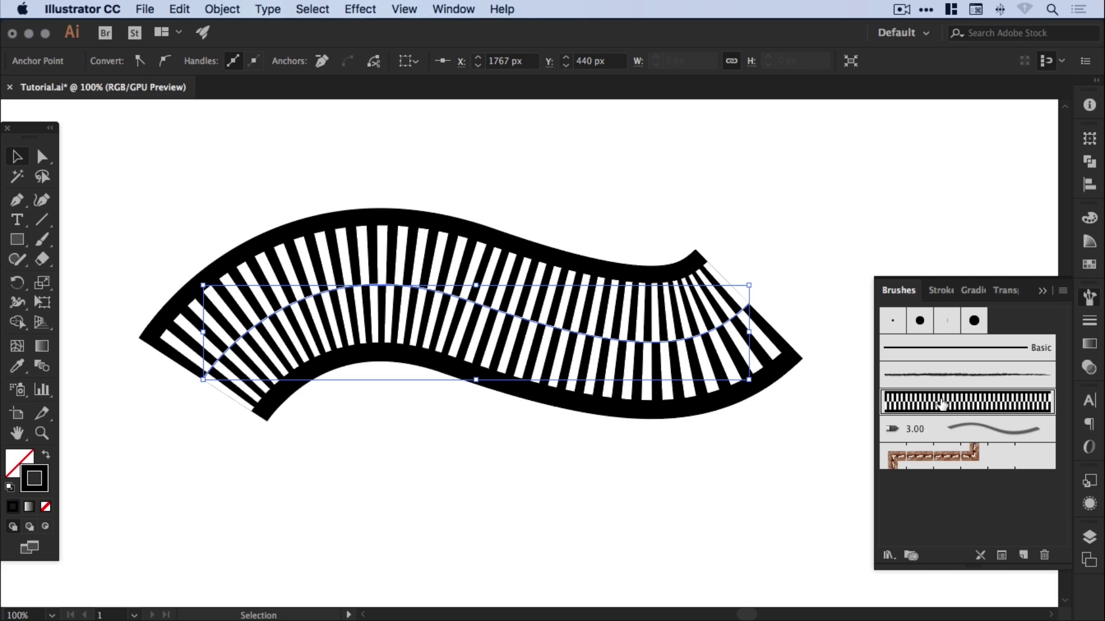
key("super+minus")
key("super+minus")
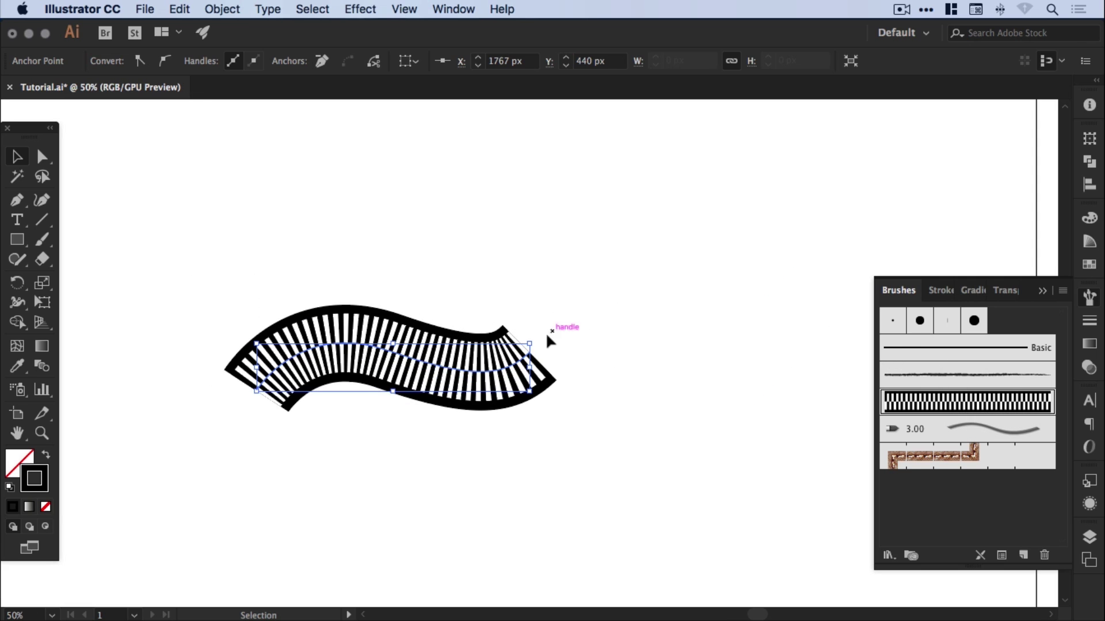
key("a")
left_click_drag(548, 337, 595, 323)
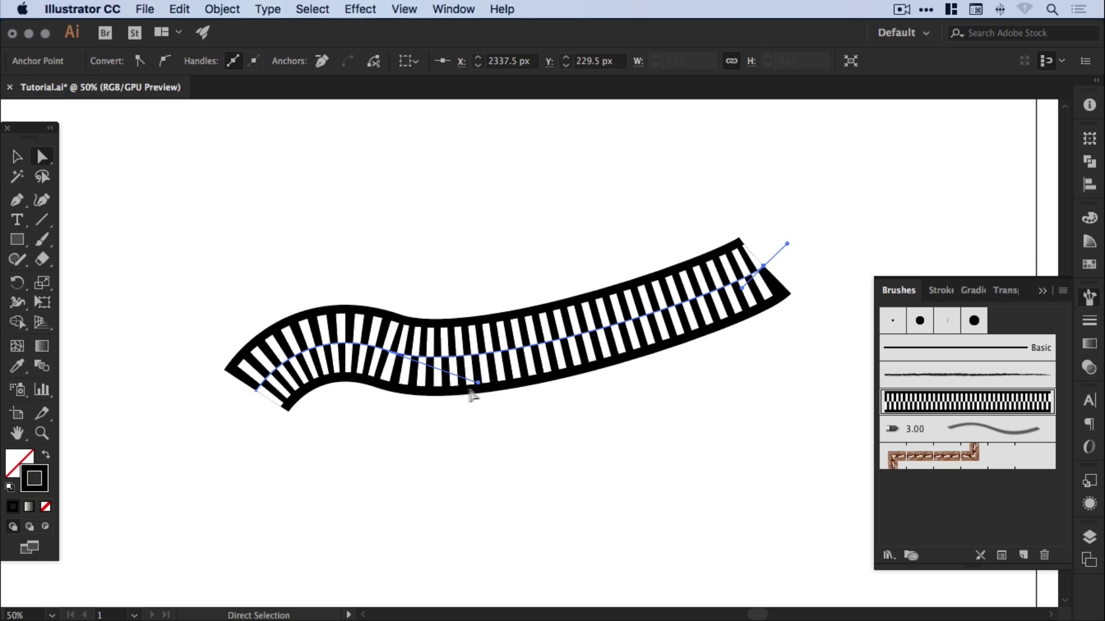
left_click_drag(480, 380, 443, 216)
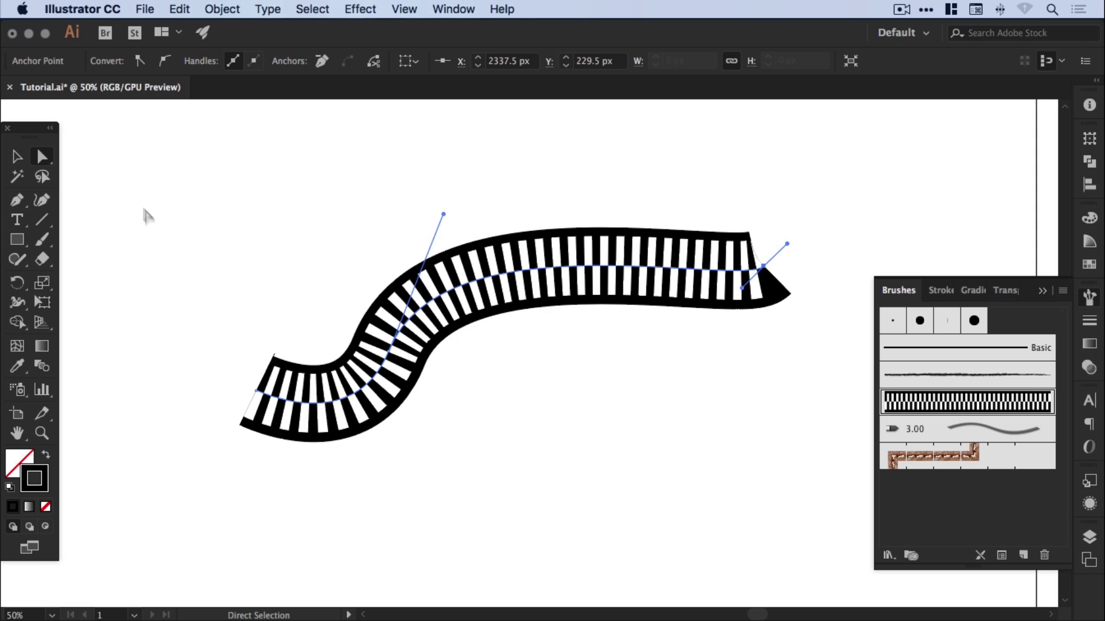
key("Delete")
Replace the arc with a large circle brushed with Checkered Pattern, enlarged into a ring at 1.637 pt
mouse_move(17, 239)
left_mouse_down()
mouse_move(63, 239)
mouse_move(86, 279)
left_mouse_up()
key("Delete")
mouse_move(306, 170)
left_mouse_down()
mouse_move(636, 454)
mouse_move(653, 516)
left_mouse_up()
key("v")
left_click(915, 401)
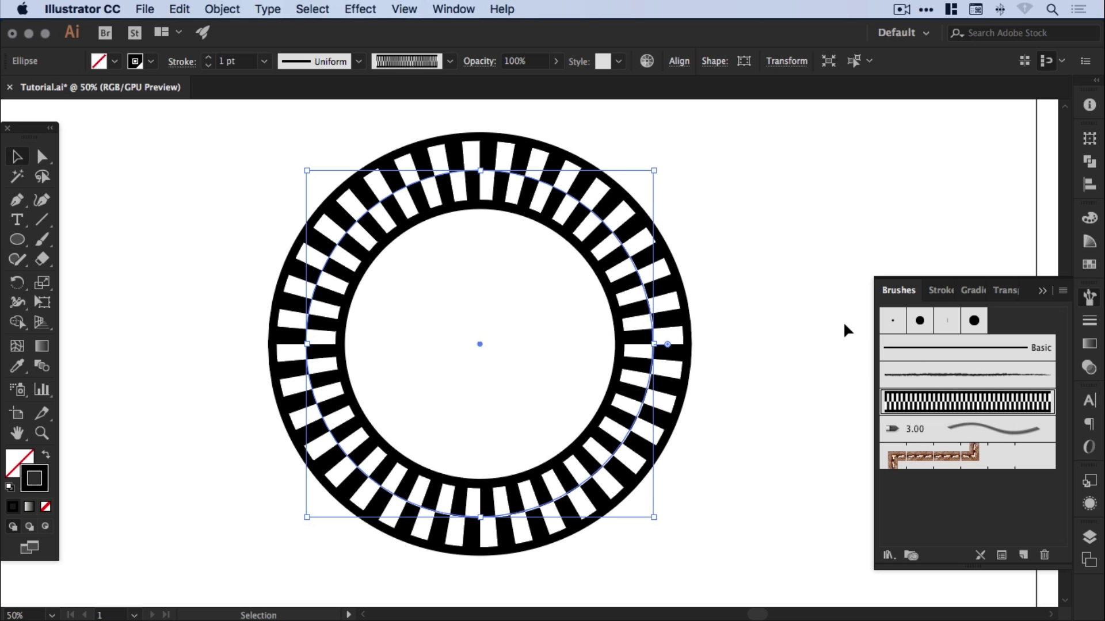
key("a")
key("super+minus")
key("v")
left_click_drag(642, 238, 719, 163)
mouse_move(684, 238)
left_mouse_down()
mouse_move(720, 237)
mouse_move(686, 206)
left_mouse_up()
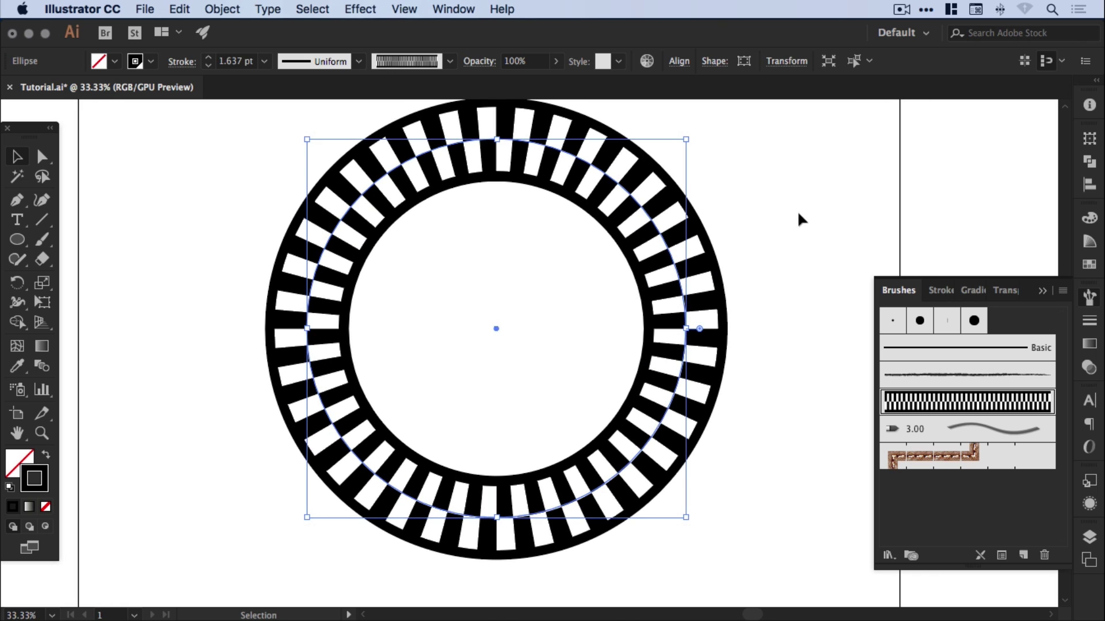
Zoom out, select the checkered ring and raise its stroke weight step by step to compare bands
left_click(788, 190)
key("super+minus")
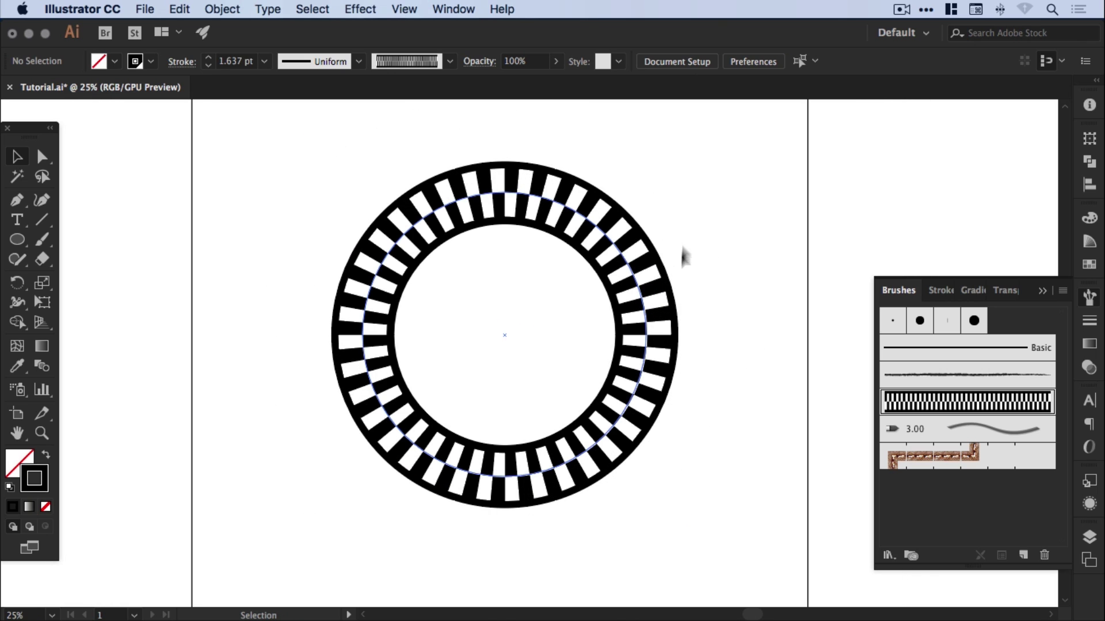
left_click(645, 328)
left_click(1090, 321)
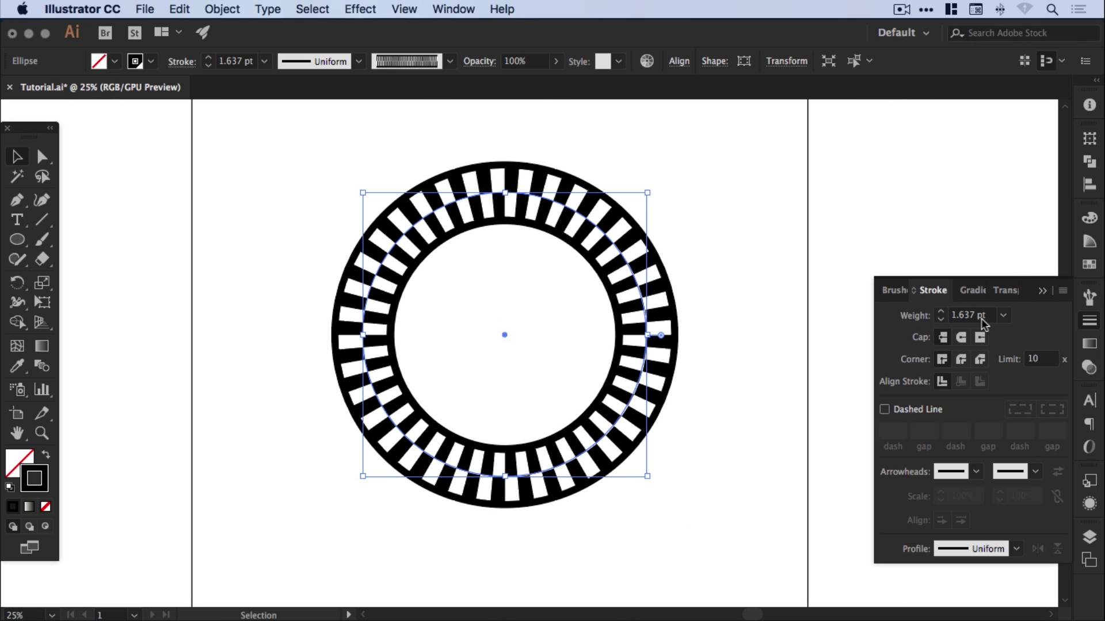
left_click(941, 312)
left_click(940, 311)
left_click(940, 311)
left_click(941, 311)
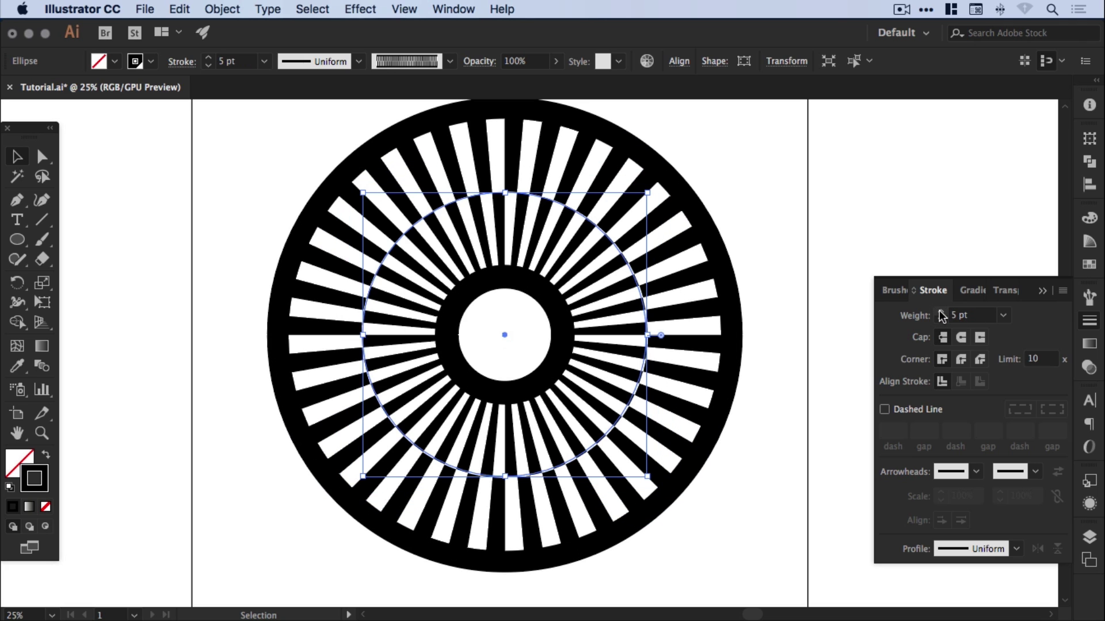
left_click(940, 312)
left_click(942, 311)
left_click(942, 311)
left_click(942, 312)
left_click(941, 312)
left_click(941, 312)
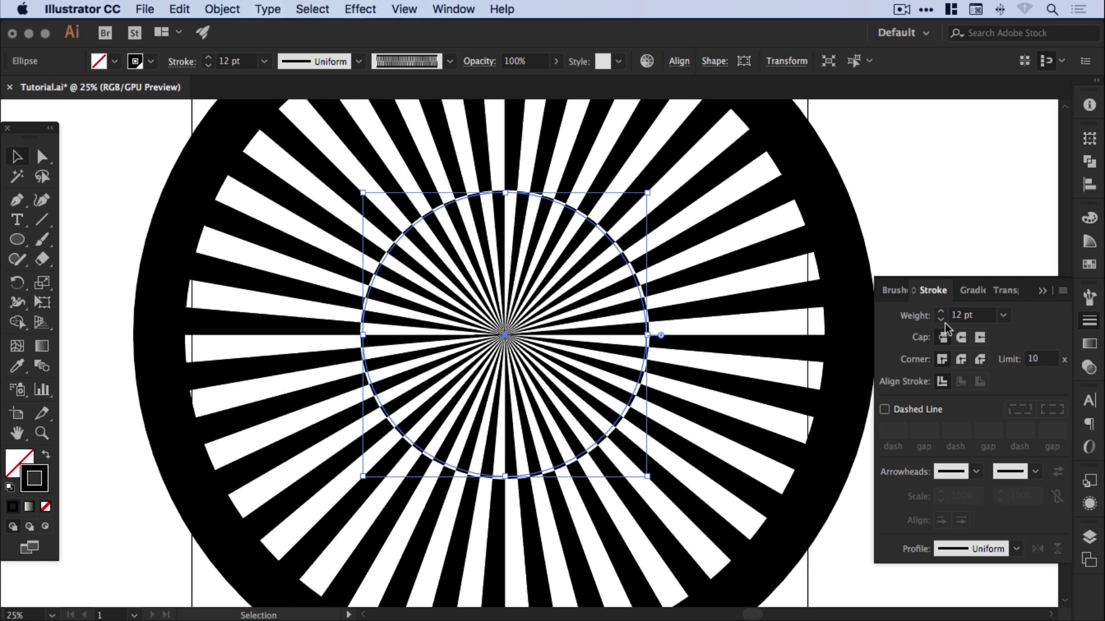
left_click(941, 311)
left_click(942, 311)
left_click(942, 312)
left_click(941, 311)
left_click(941, 312)
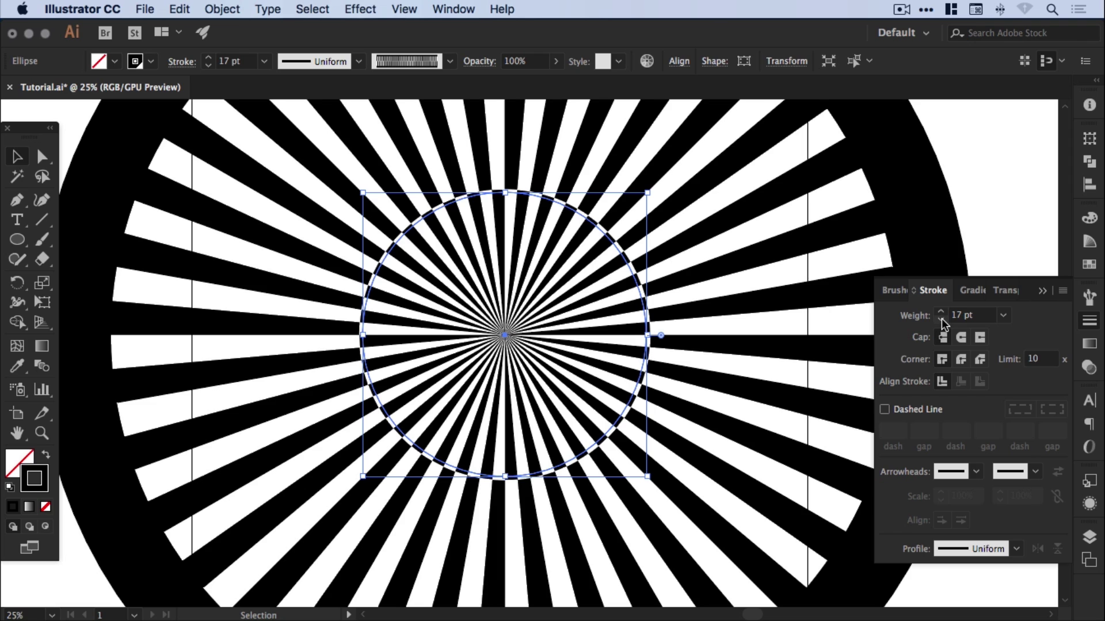
Lower the weight again and set the ring's stroke weight to exactly 0.5 pt
left_click(941, 319)
left_click(942, 319)
left_click(941, 318)
left_click(942, 319)
left_click(941, 319)
left_click(942, 318)
left_click(942, 319)
left_click(941, 318)
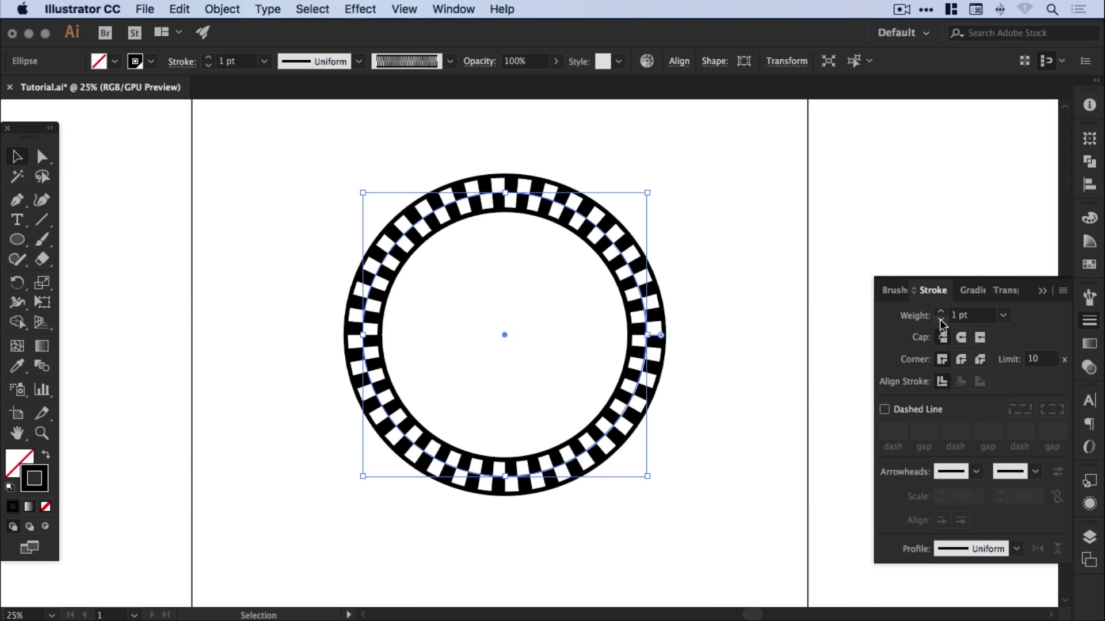
left_click(969, 315)
type("0.5")
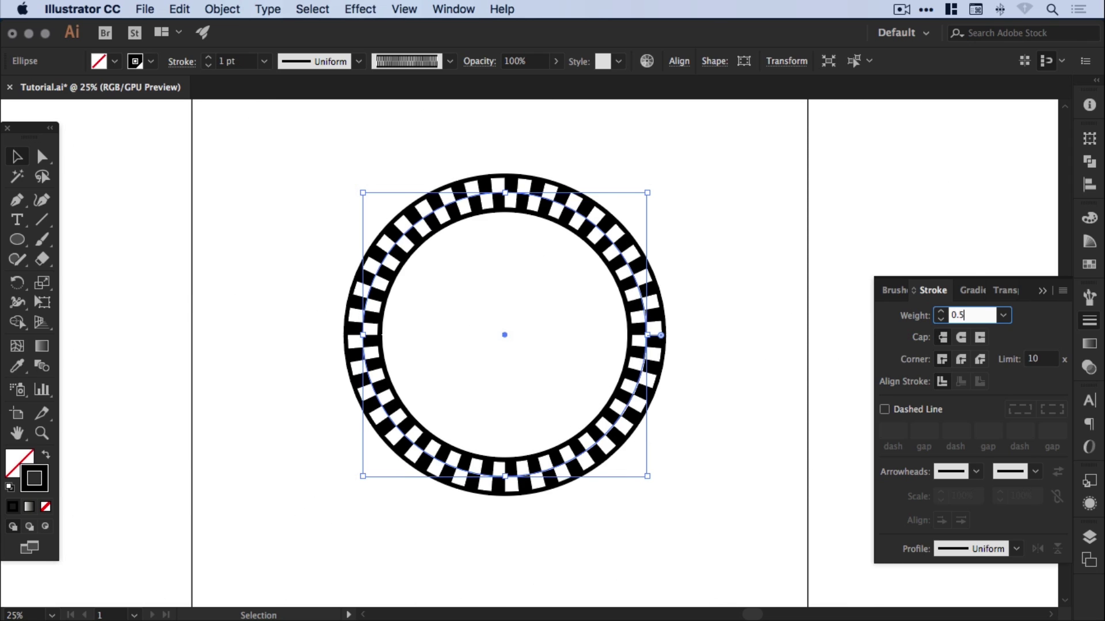
key("Return")
left_click(716, 298)
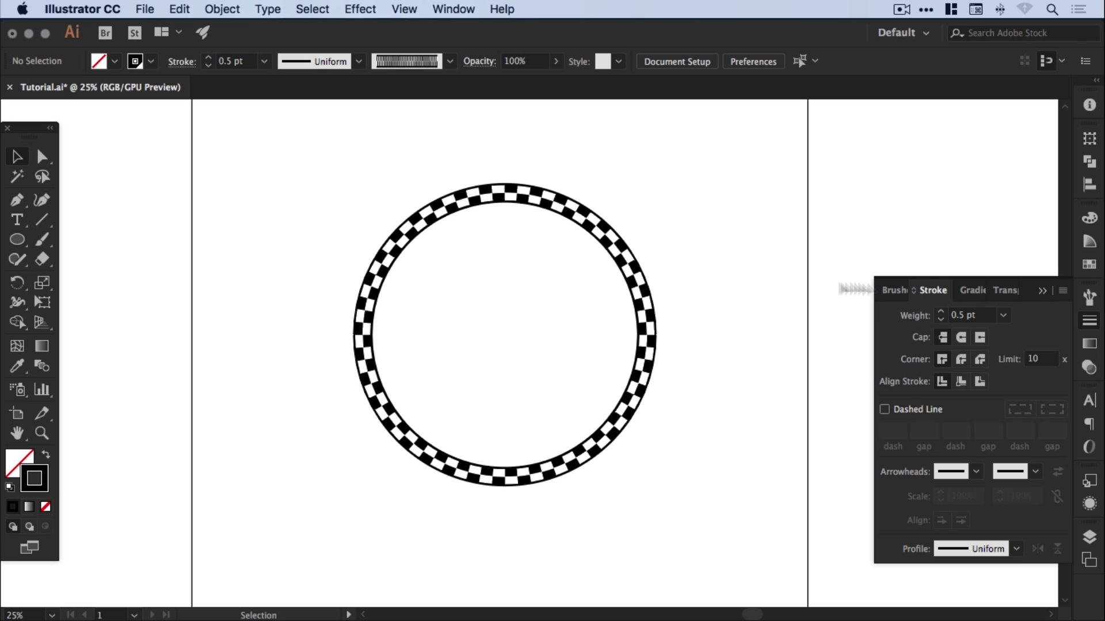
In the Checkered Pattern brush options, try the stretch options, then settle on Scale Proportionately
left_click(1087, 297)
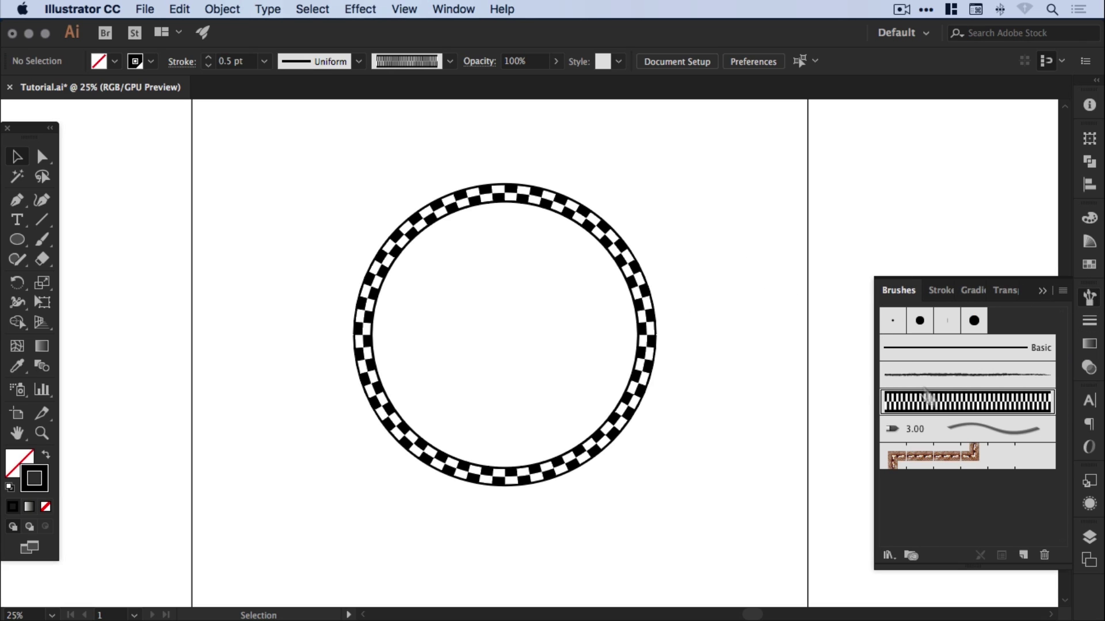
double_click(964, 405)
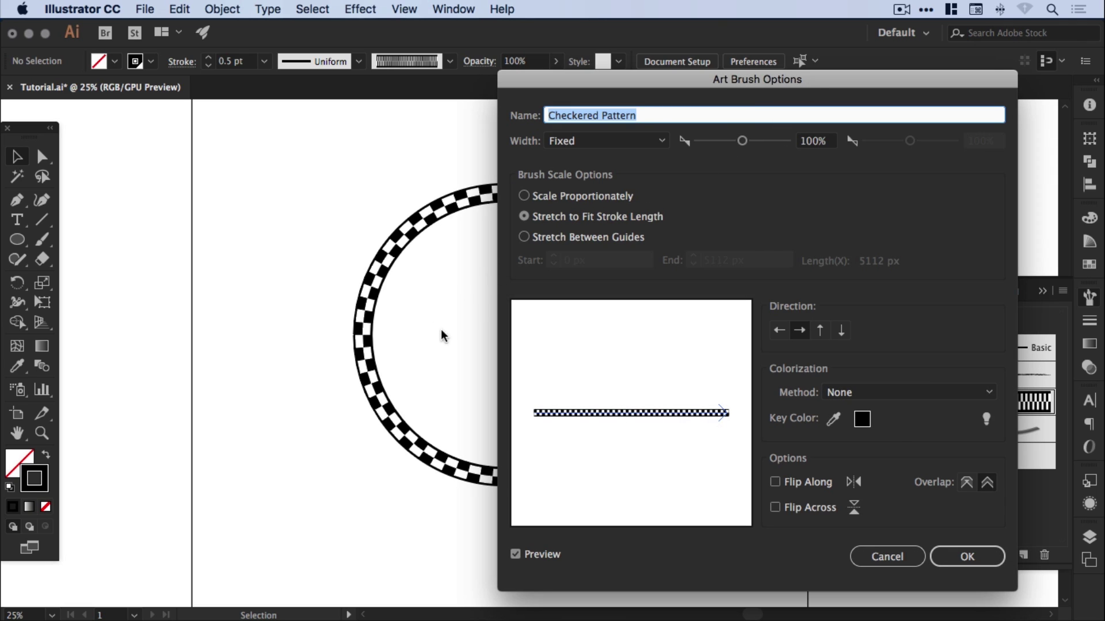
left_click(577, 196)
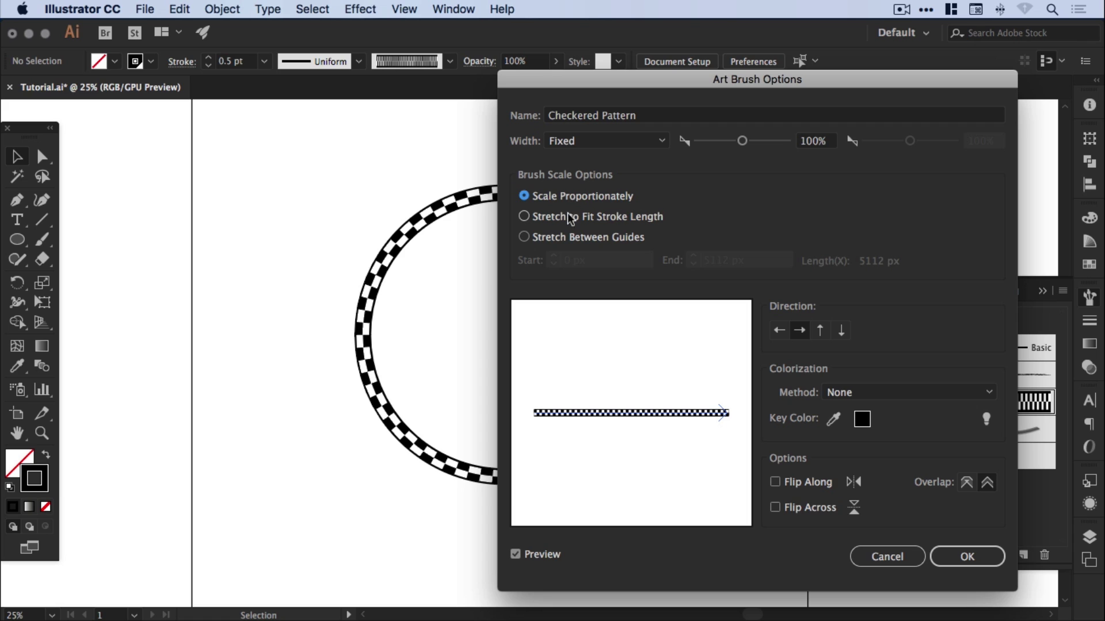
left_click(569, 217)
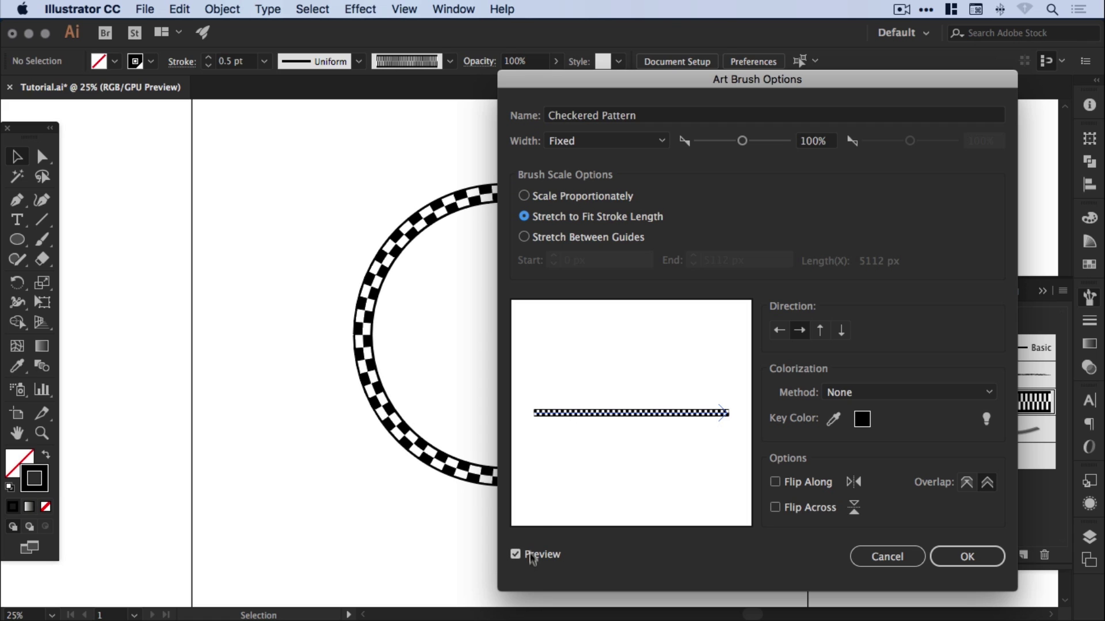
left_click(577, 238)
left_click(569, 219)
left_click(581, 196)
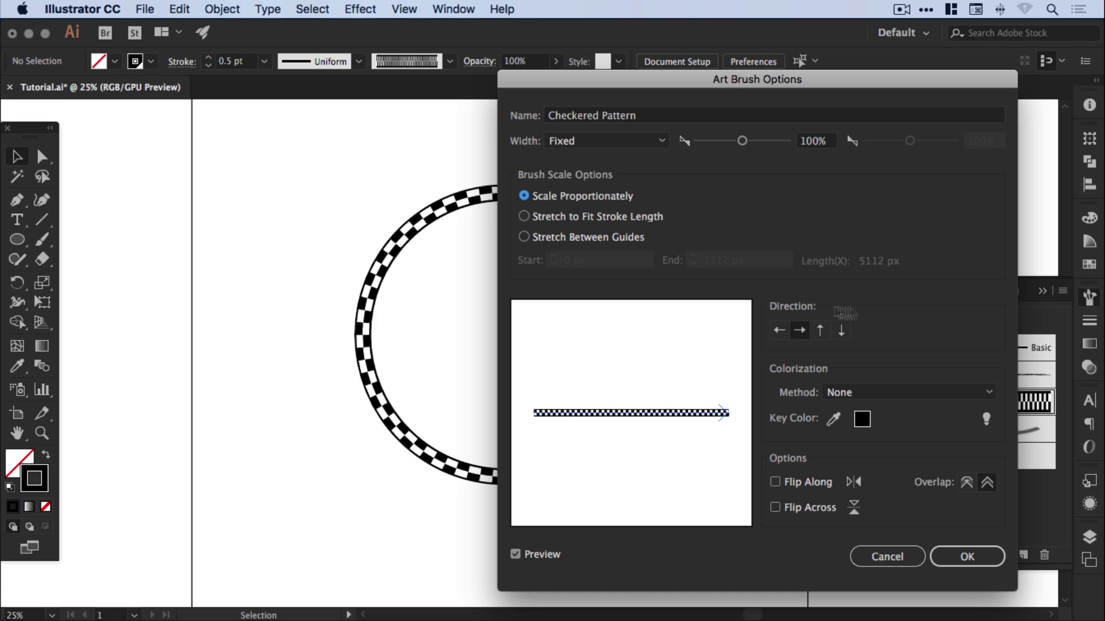
Enable Flip Along and Flip Across, pick the second Overlap option, and apply the changes to the ring
left_click(808, 484)
left_click(808, 509)
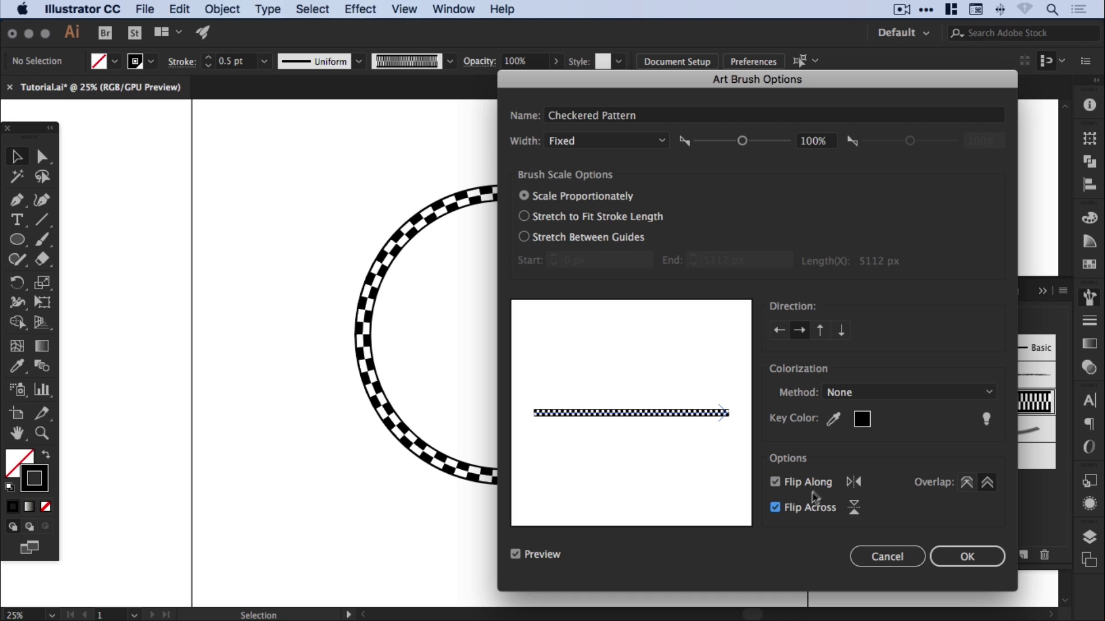
left_click(987, 483)
key("Tab")
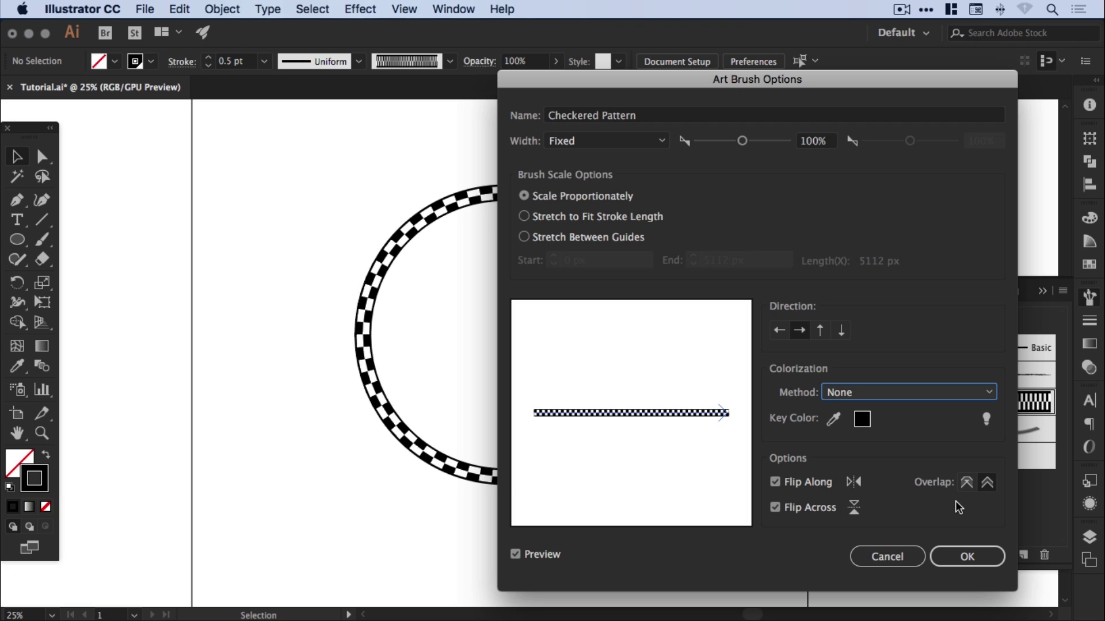
left_click(973, 556)
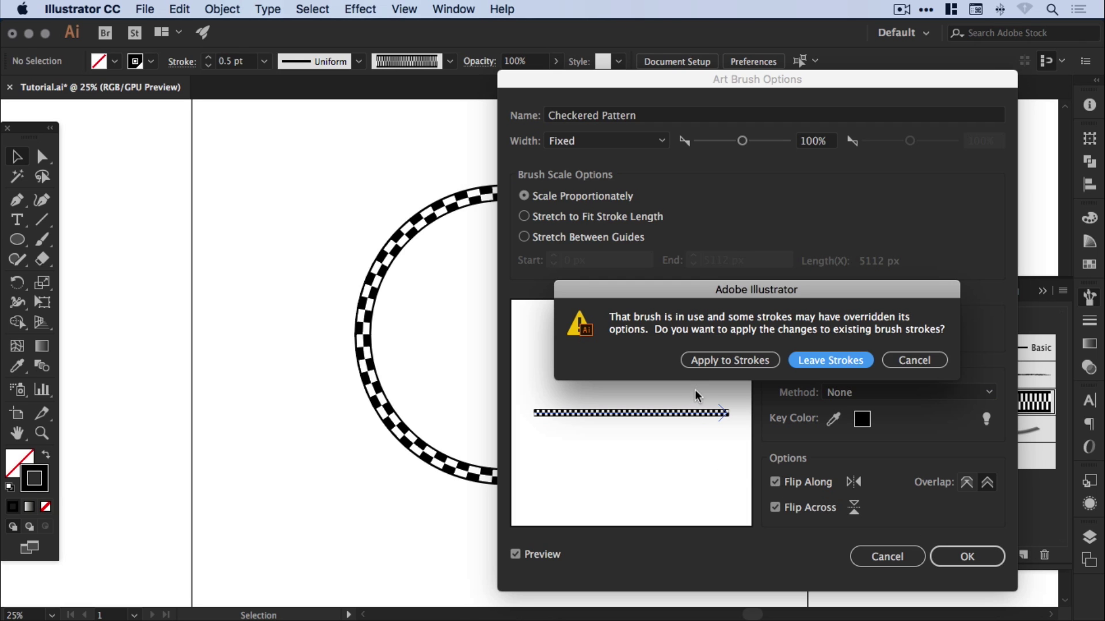
left_click(717, 367)
left_click(726, 360)
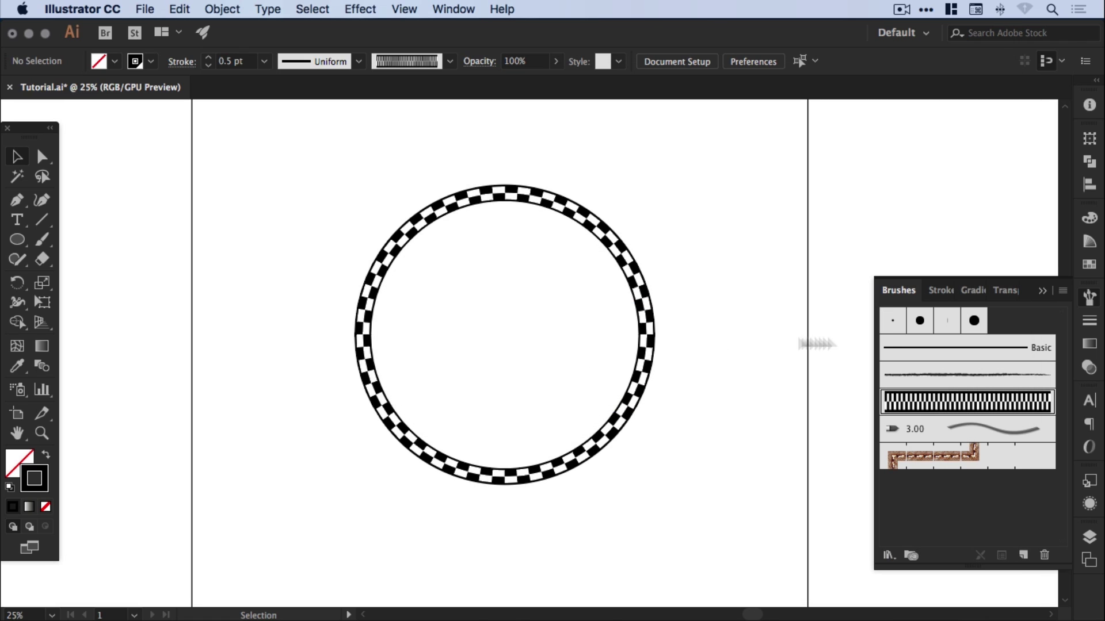
Fit the artboard in view and scale the ring up about its centre
left_click(1088, 301)
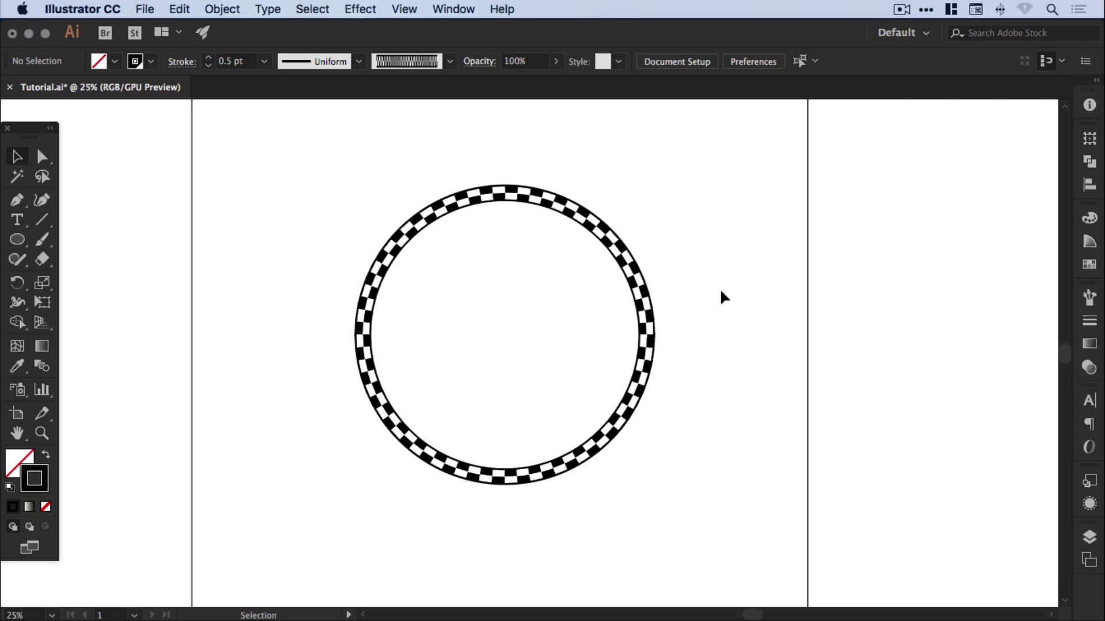
key("super+0")
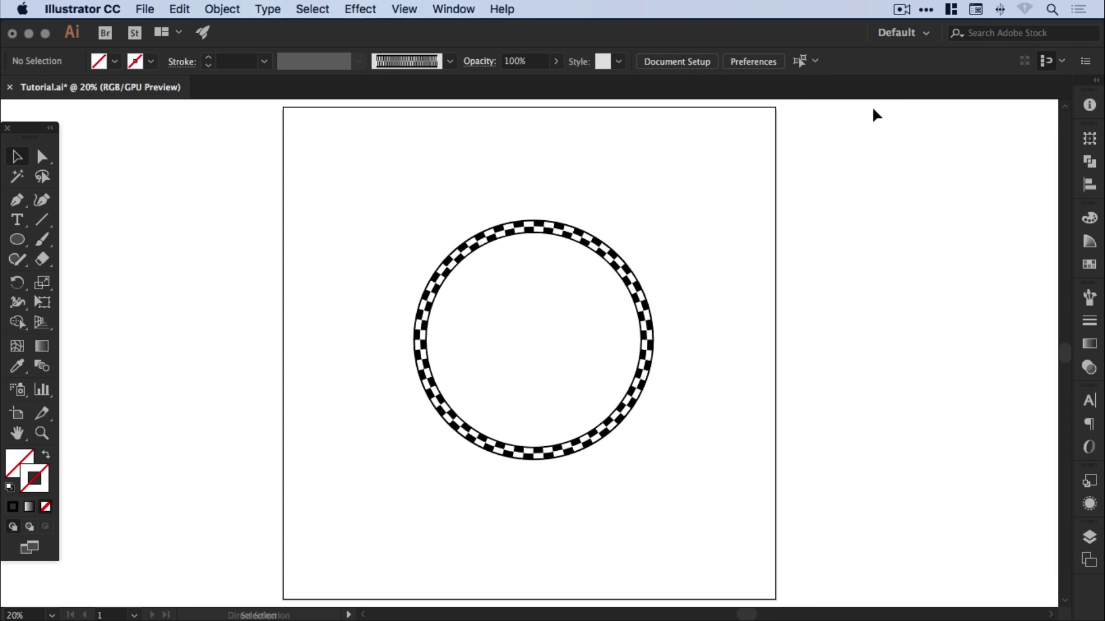
left_click(622, 266)
left_click_drag(649, 225, 698, 175)
left_click(1045, 265)
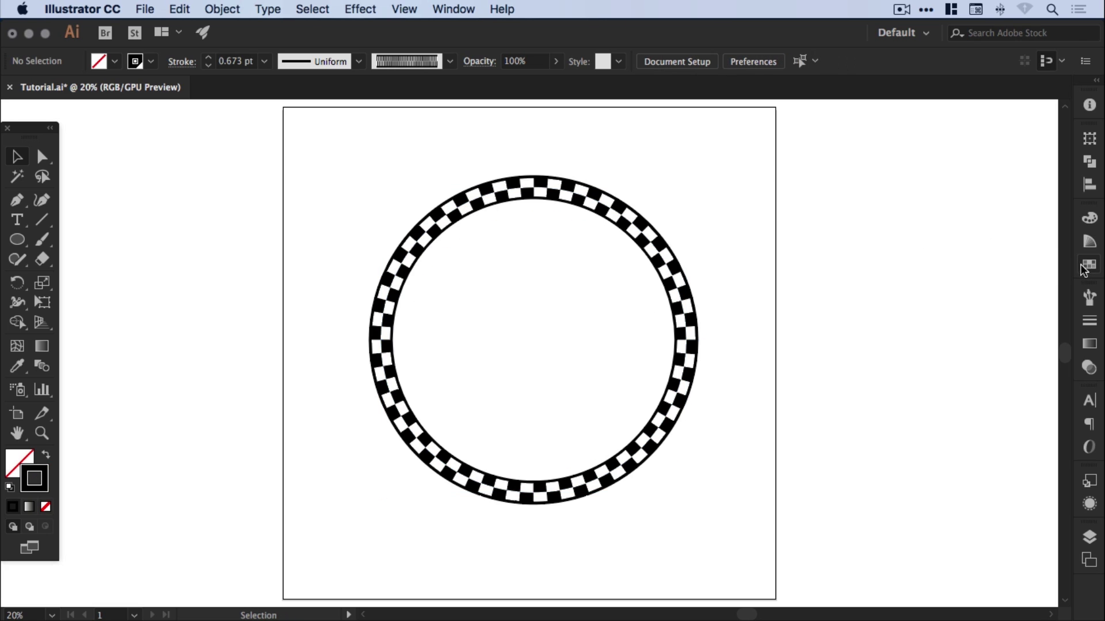
Change the global Black swatch to pink (R252 G19 B120) with Preview on
left_click(1084, 266)
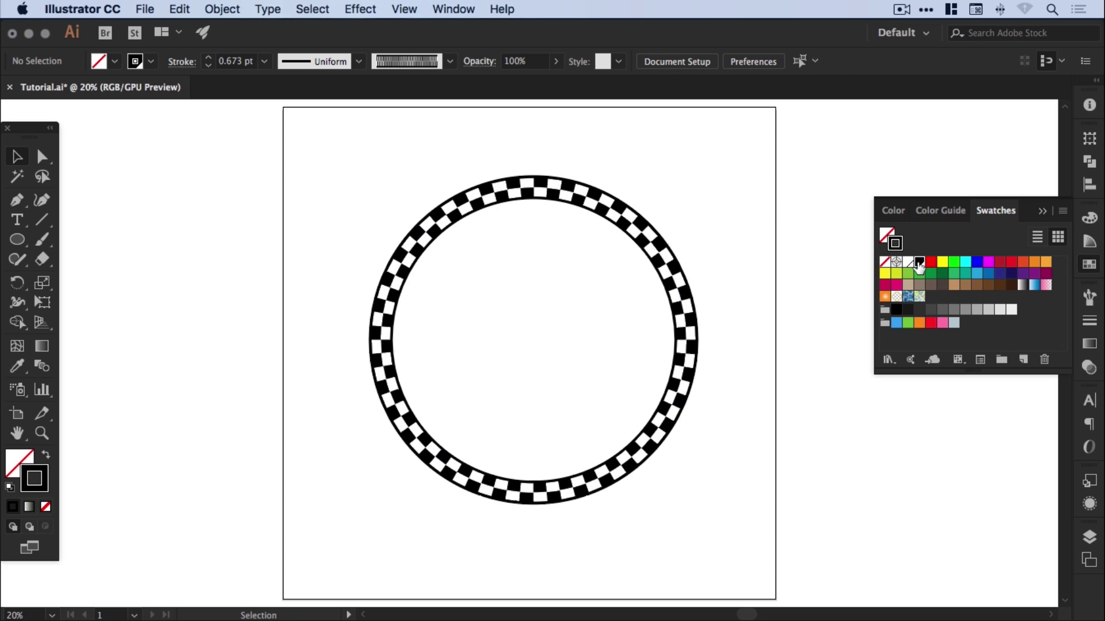
double_click(919, 264)
left_click_drag(326, 136, 315, 132)
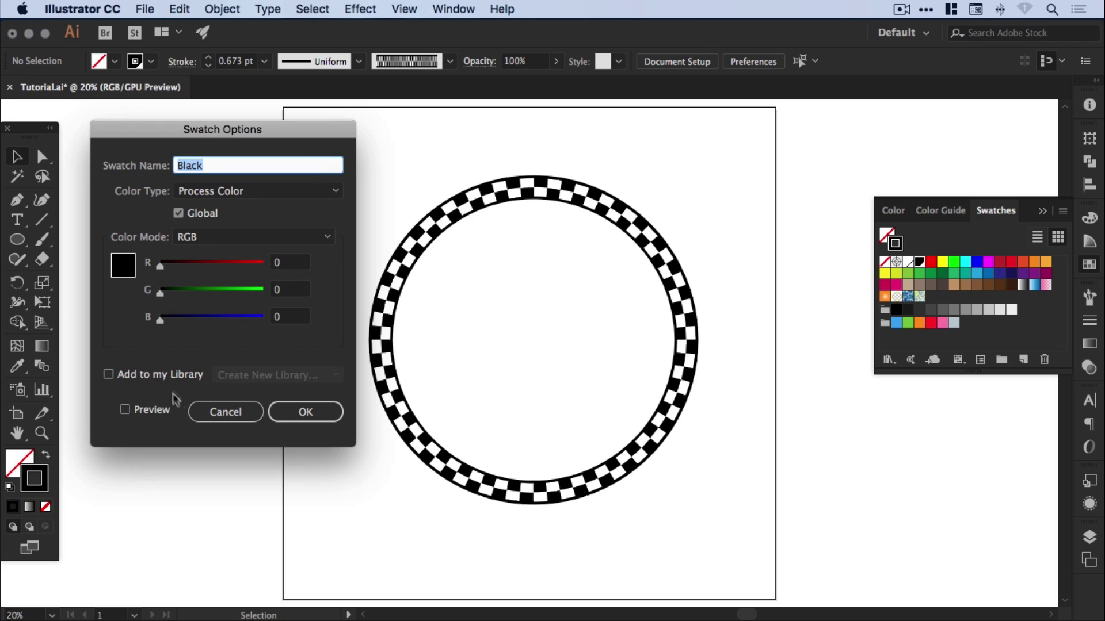
left_click(124, 409)
left_click(189, 263)
left_click_drag(190, 265, 263, 262)
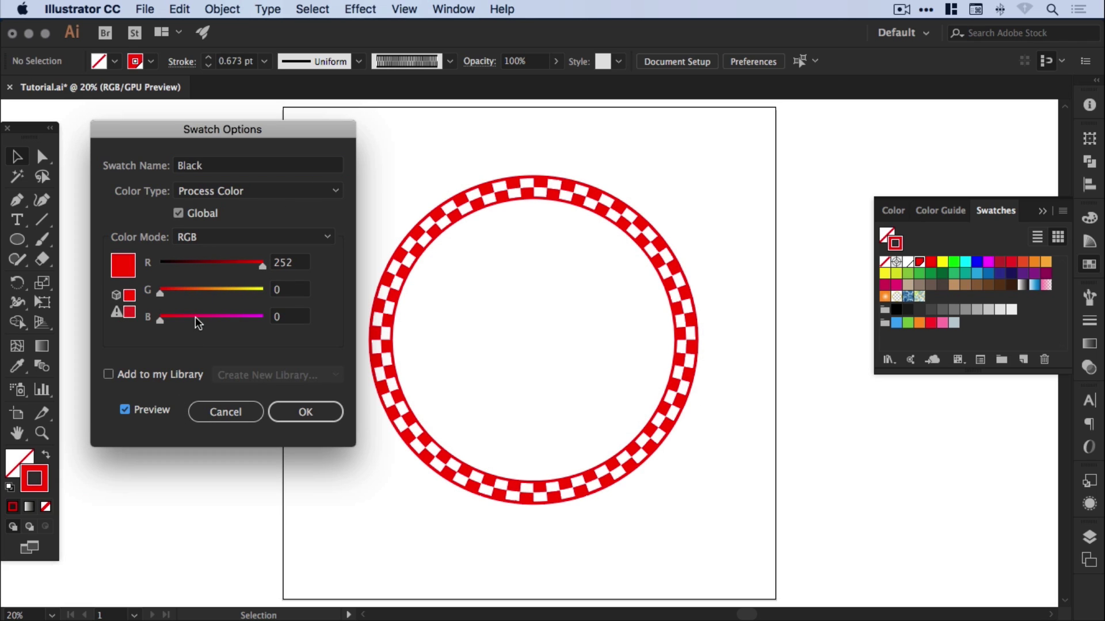
left_click_drag(195, 318, 168, 293)
left_click(305, 412)
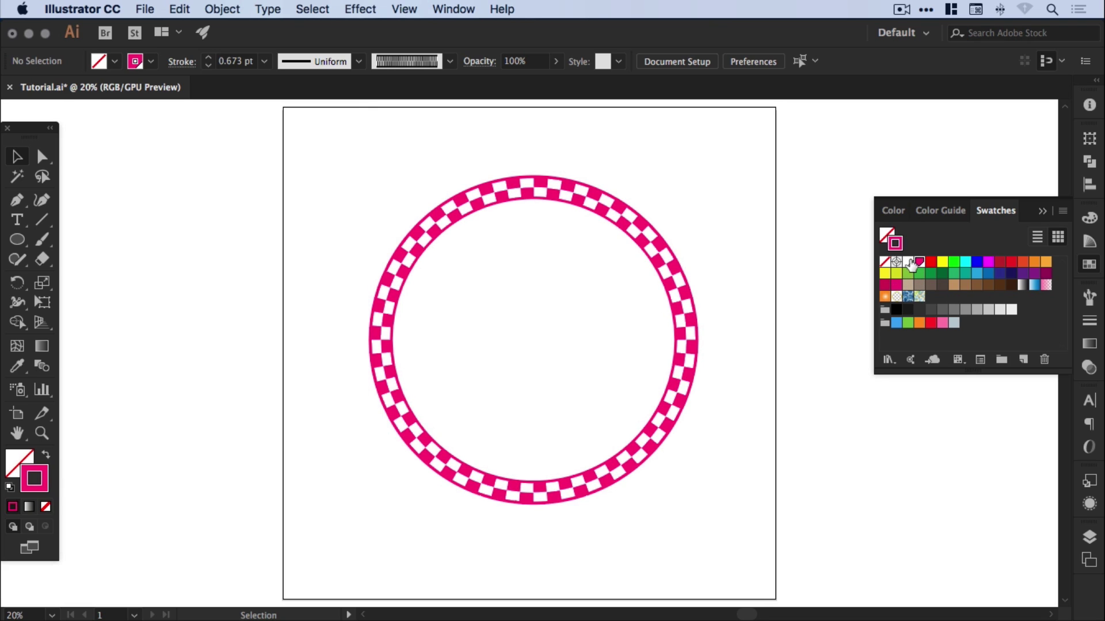
Change the global White swatch to dark purple (R58 G0 B124) with Preview on
double_click(908, 263)
left_click(125, 410)
left_click(218, 265)
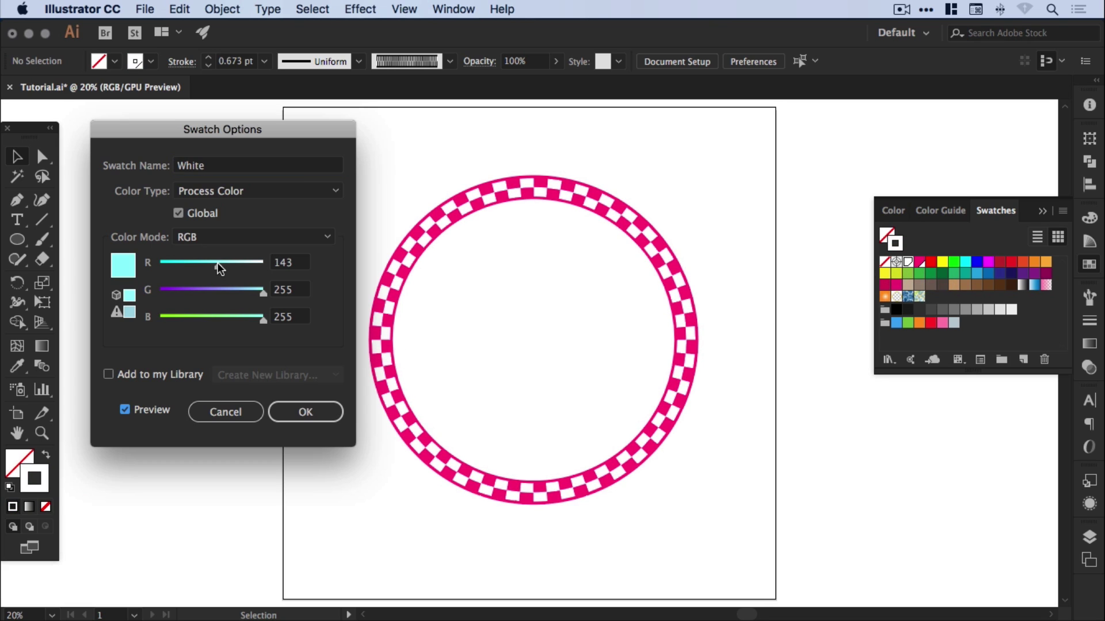
left_click_drag(222, 265, 165, 279)
left_click(216, 291)
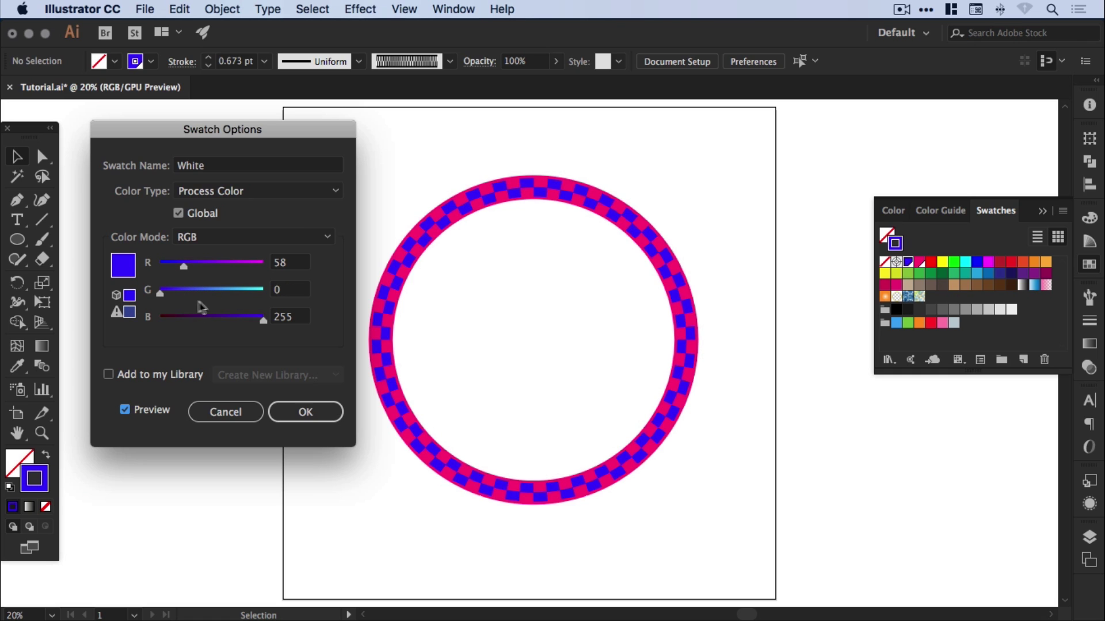
left_click(209, 317)
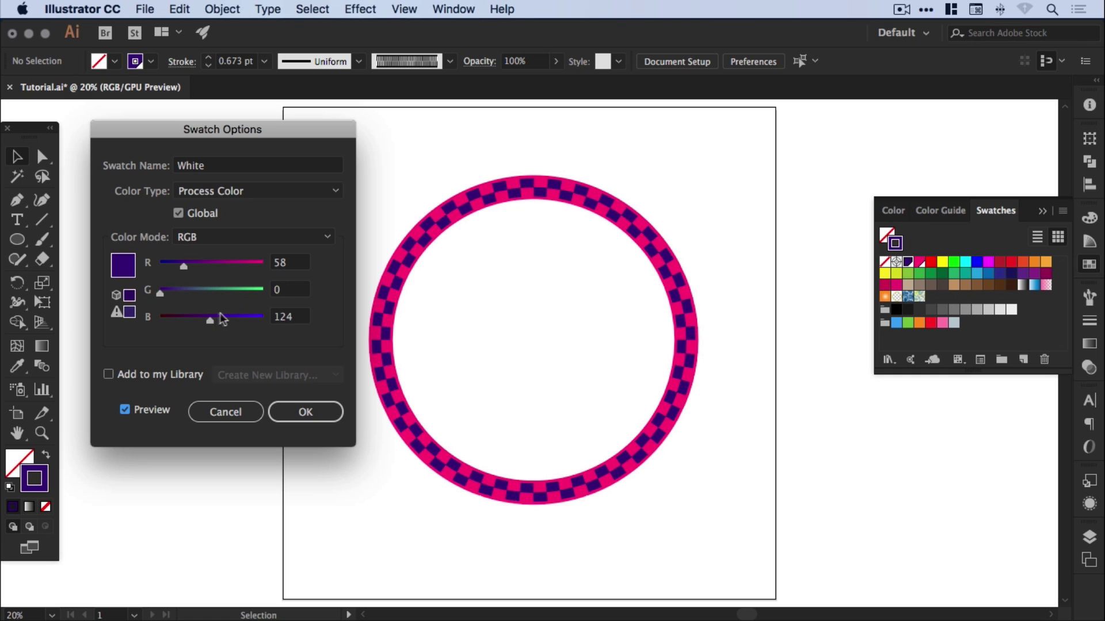
left_click(305, 412)
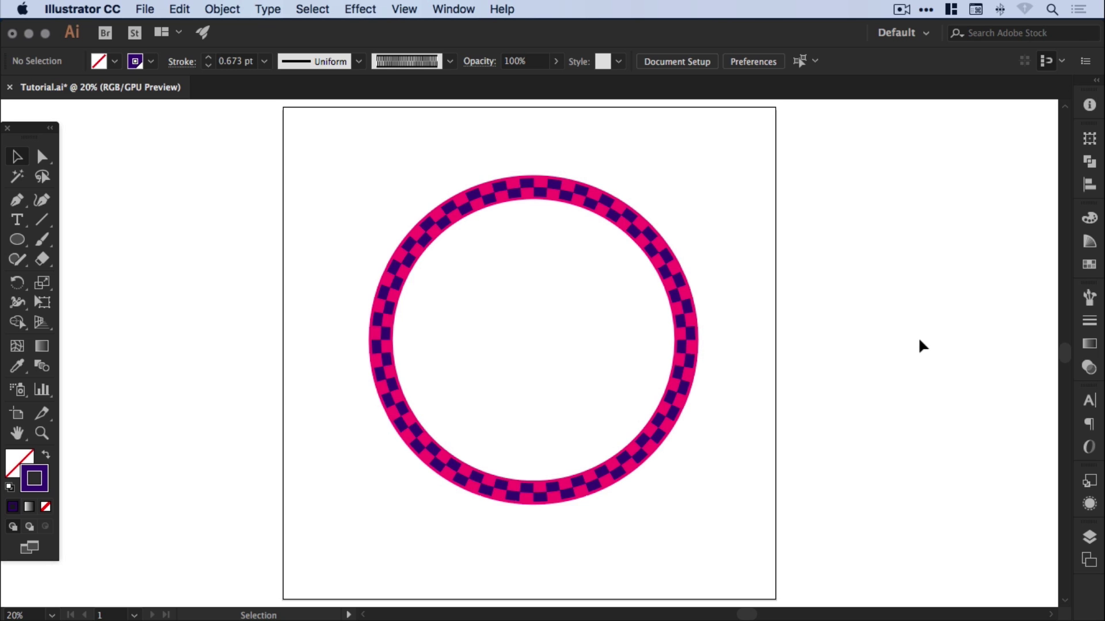